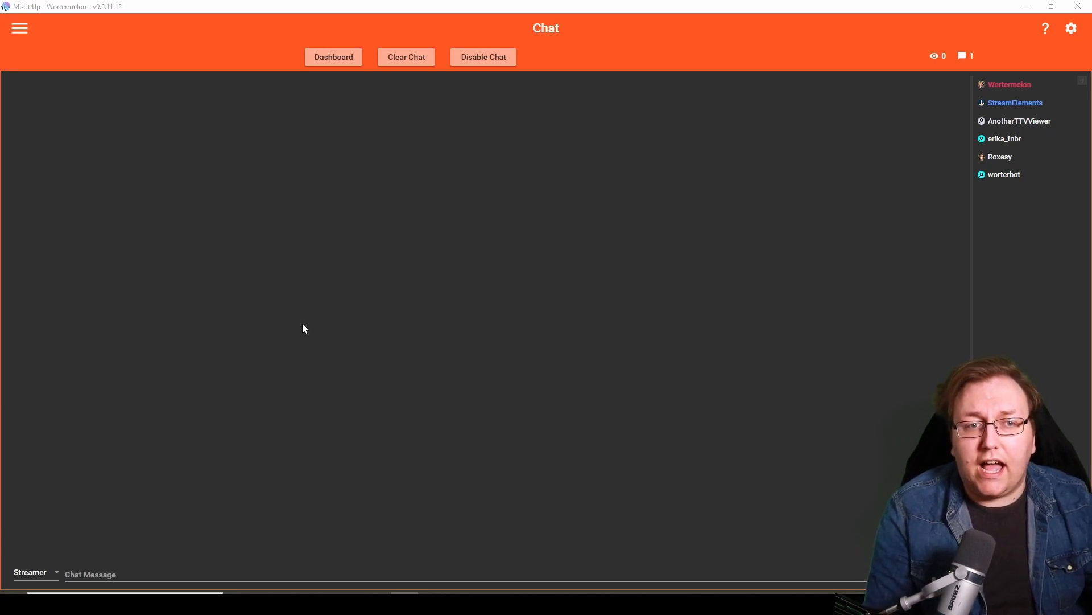
# - Open the Services page to review which integrations are connected
pyautogui.click(22, 33)
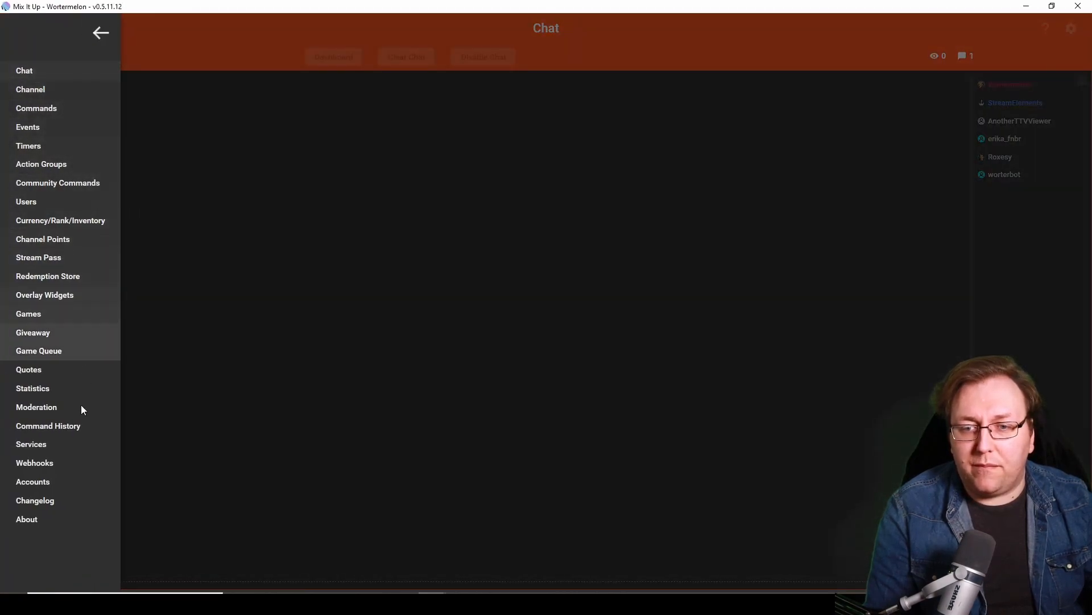
pyautogui.click(59, 447)
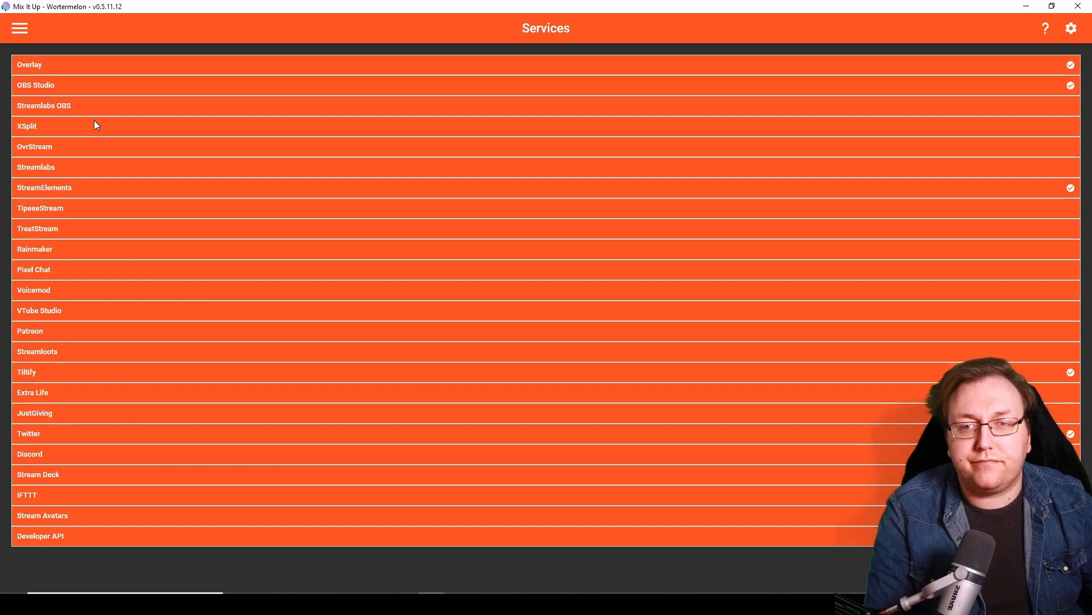
# - Create a new chat command on the Commands page and name it "Hate Raid"
pyautogui.click(19, 30)
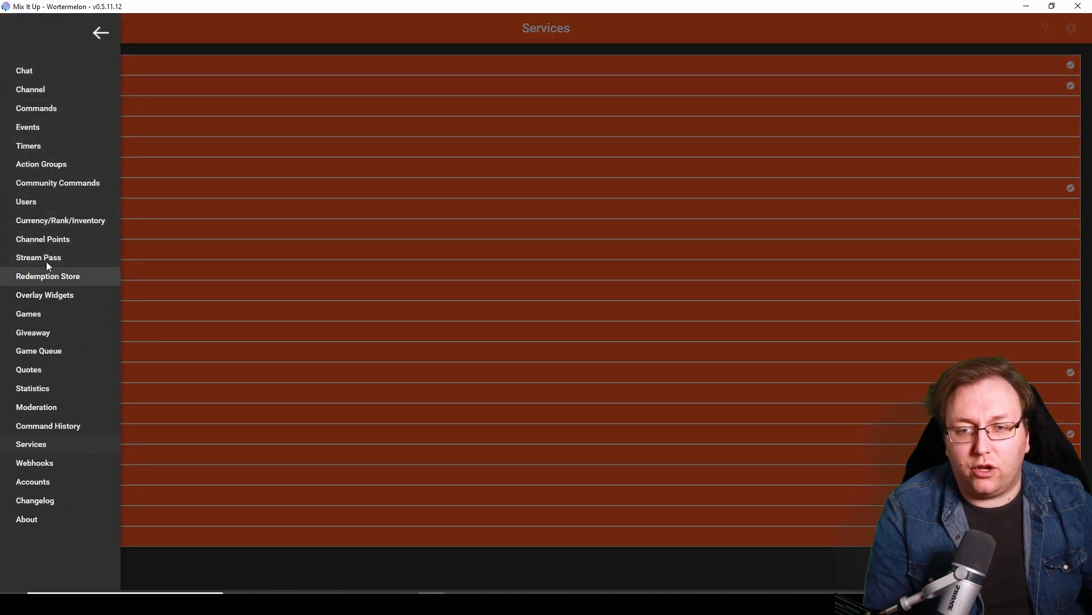
pyautogui.click(57, 110)
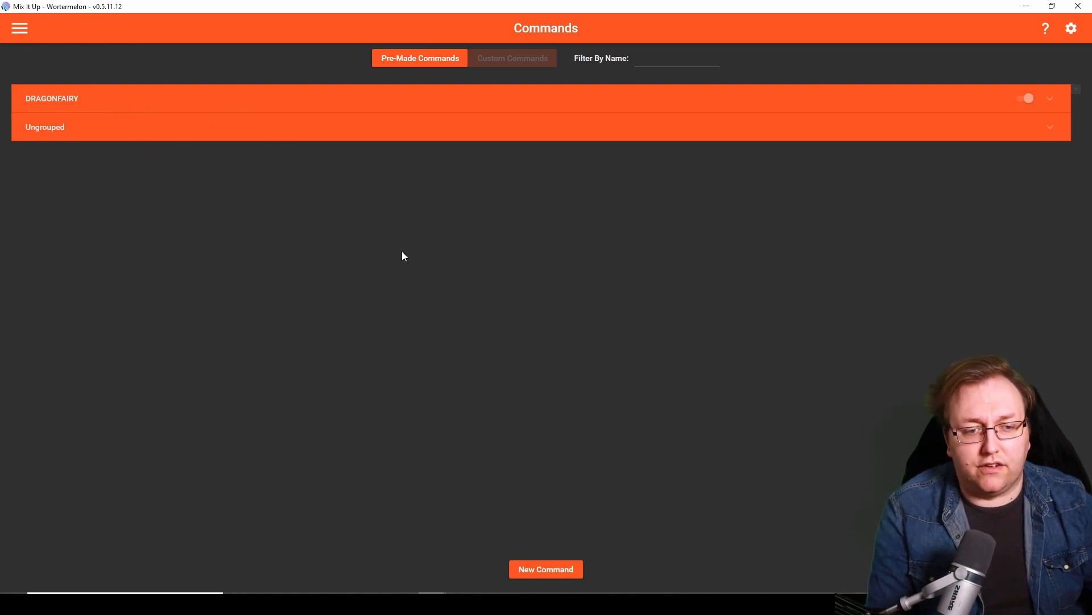
pyautogui.click(546, 576)
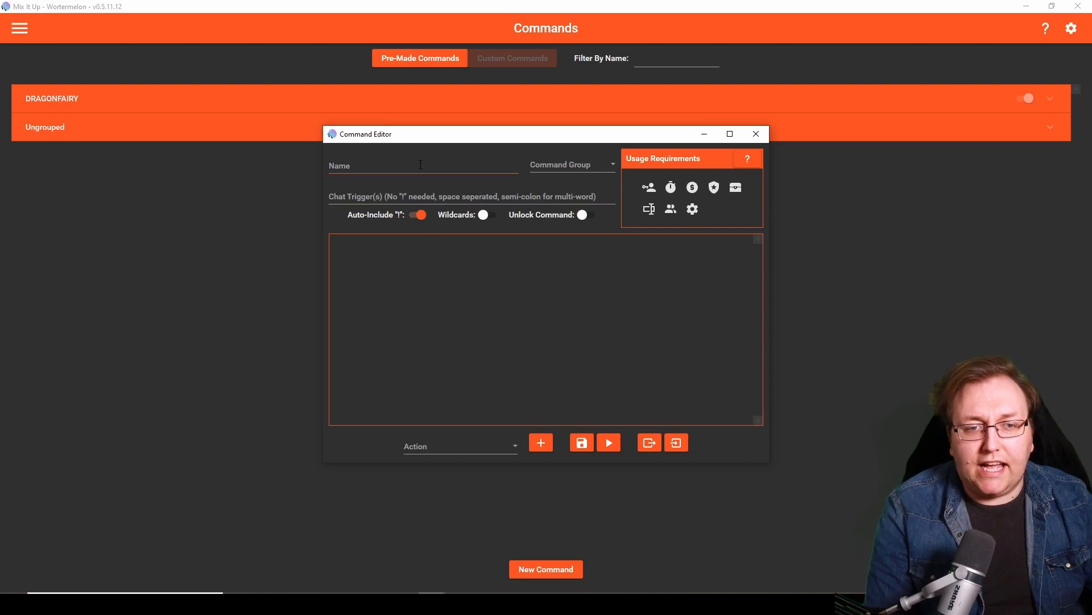
pyautogui.click(398, 166)
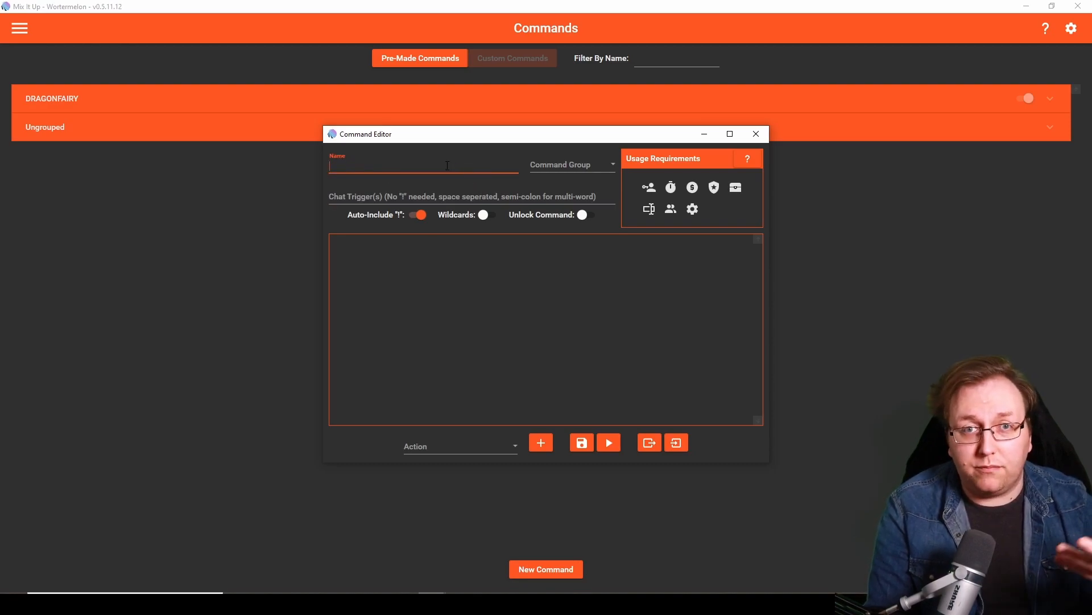
pyautogui.write('Hate Raid')
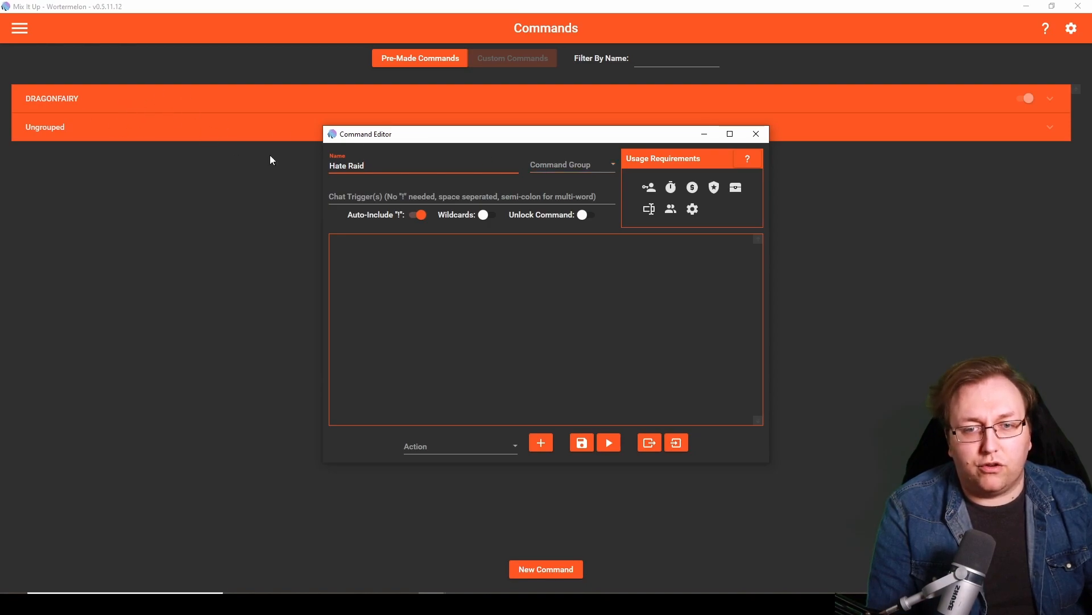
pyautogui.click(557, 166)
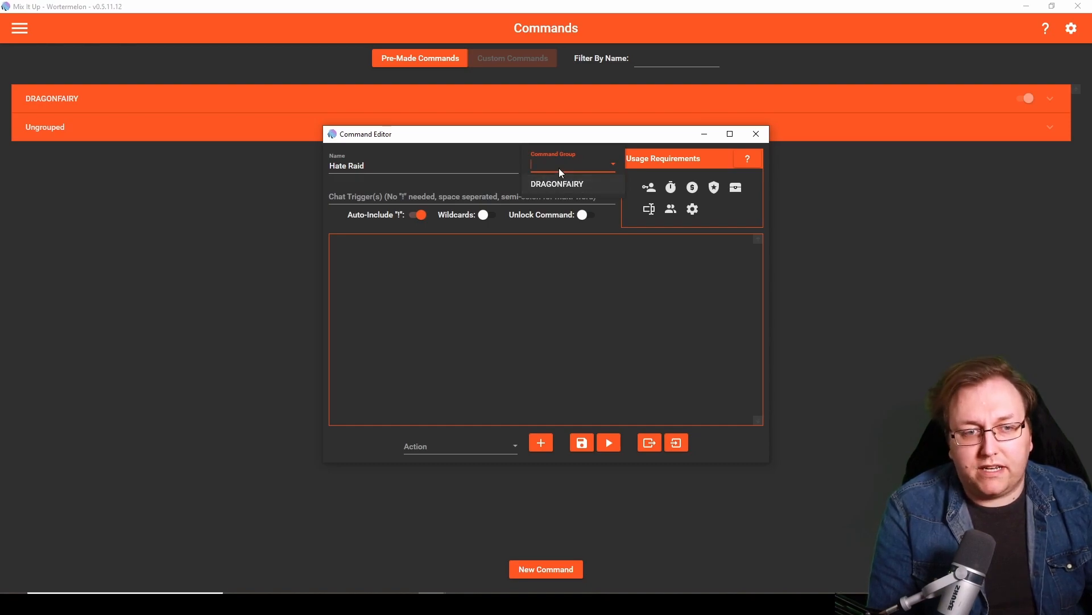
pyautogui.click(556, 165)
pyautogui.write('Security')
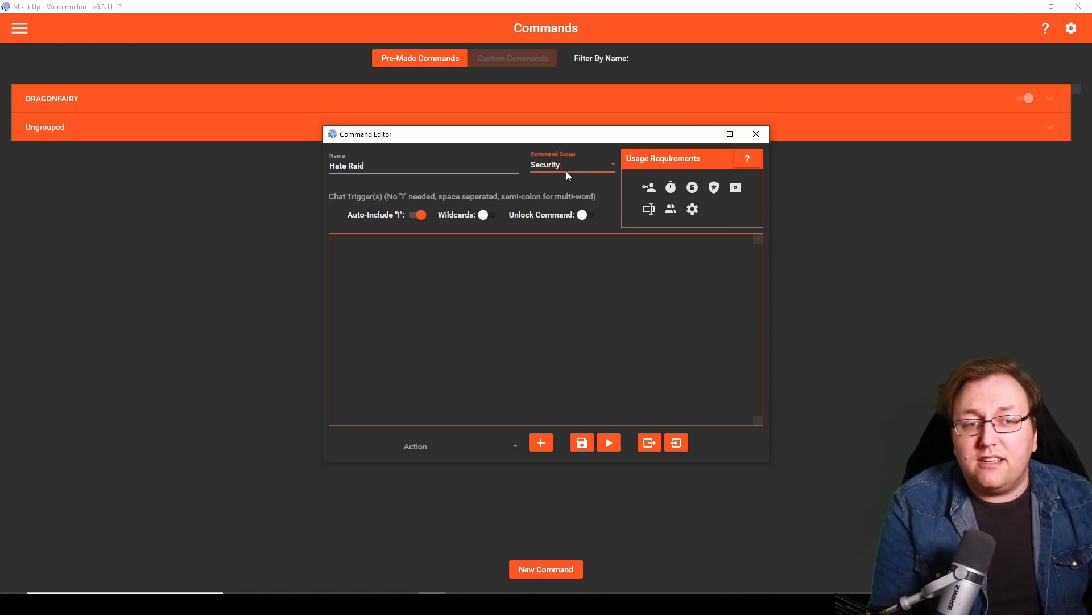
pyautogui.hotkey('ctrl', 'a')
pyautogui.press('BackSpace')
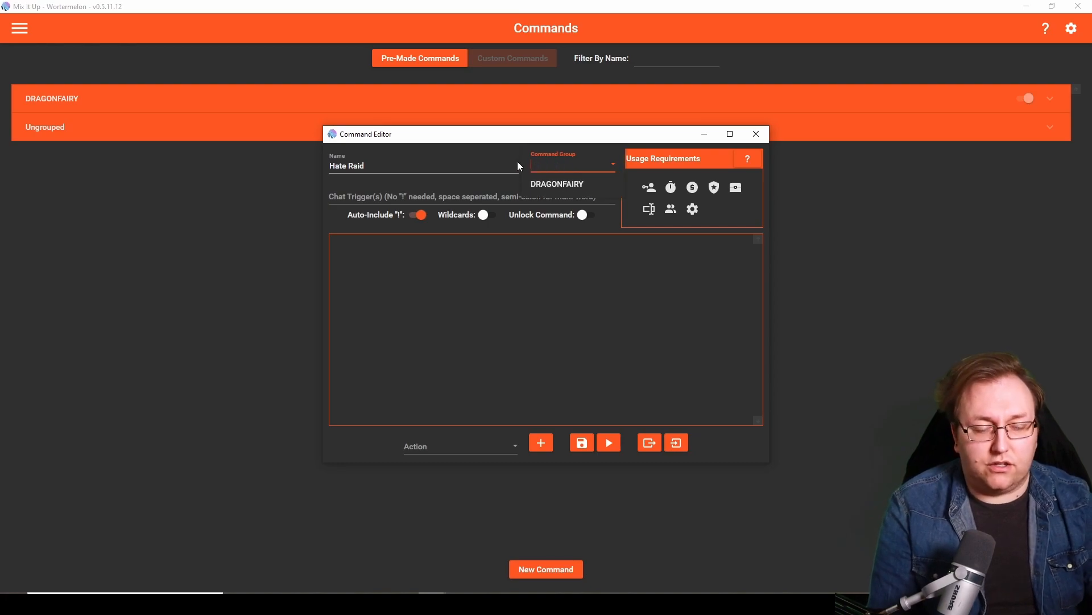
pyautogui.click(506, 164)
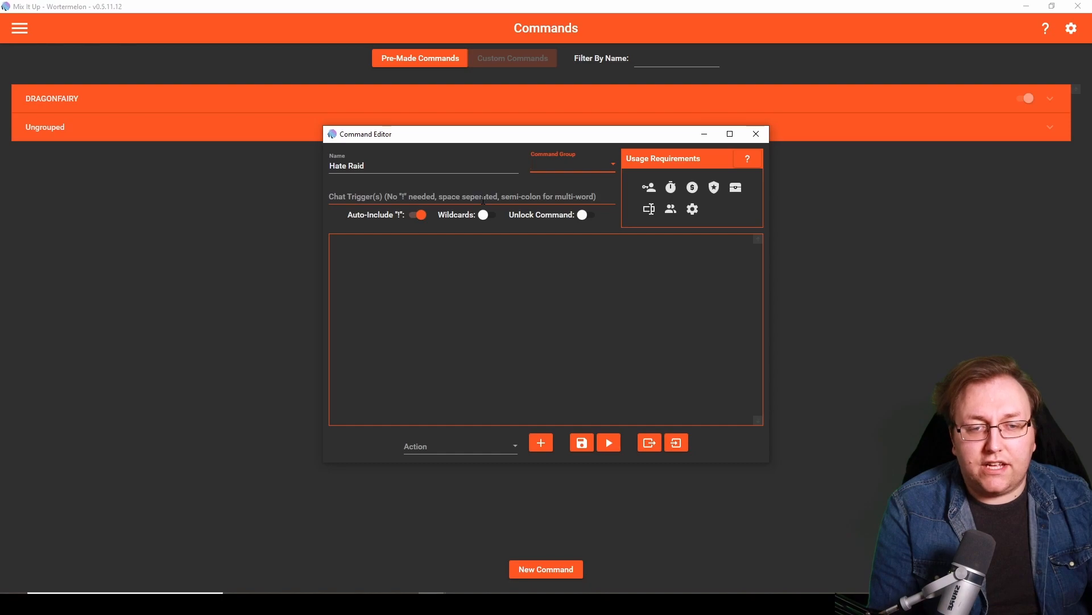
# - Set the command's chat trigger to "hr", without an exclamation mark
pyautogui.click(357, 199)
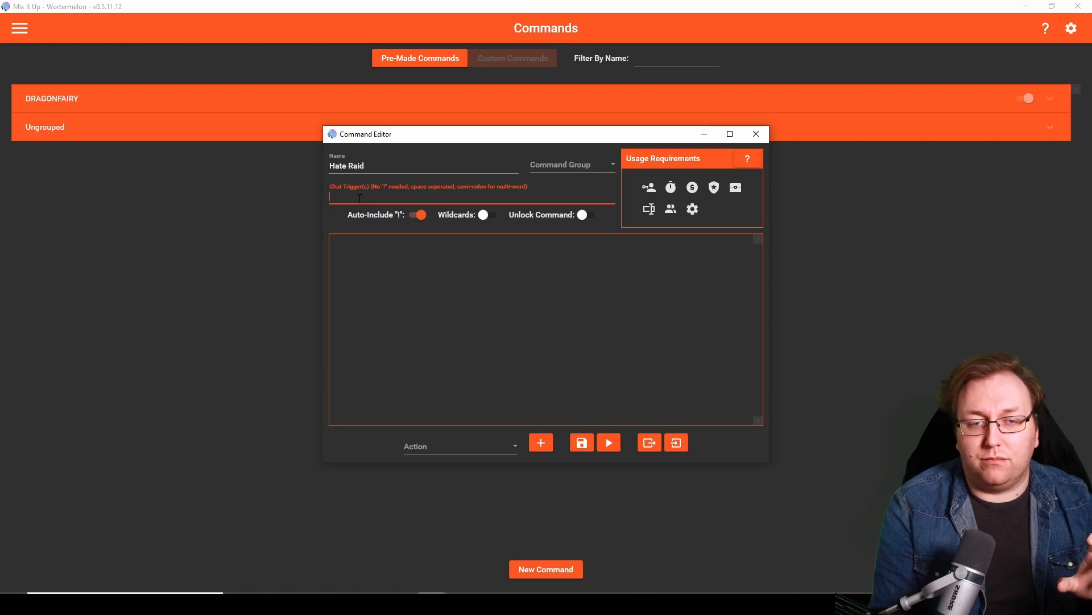
pyautogui.write('hr')
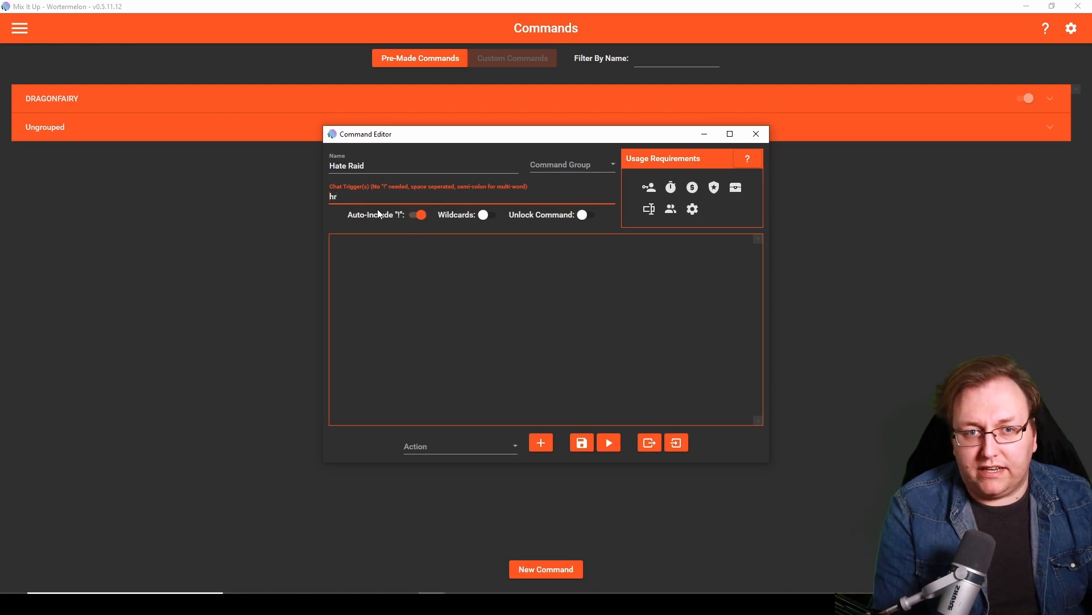
pyautogui.write('!')
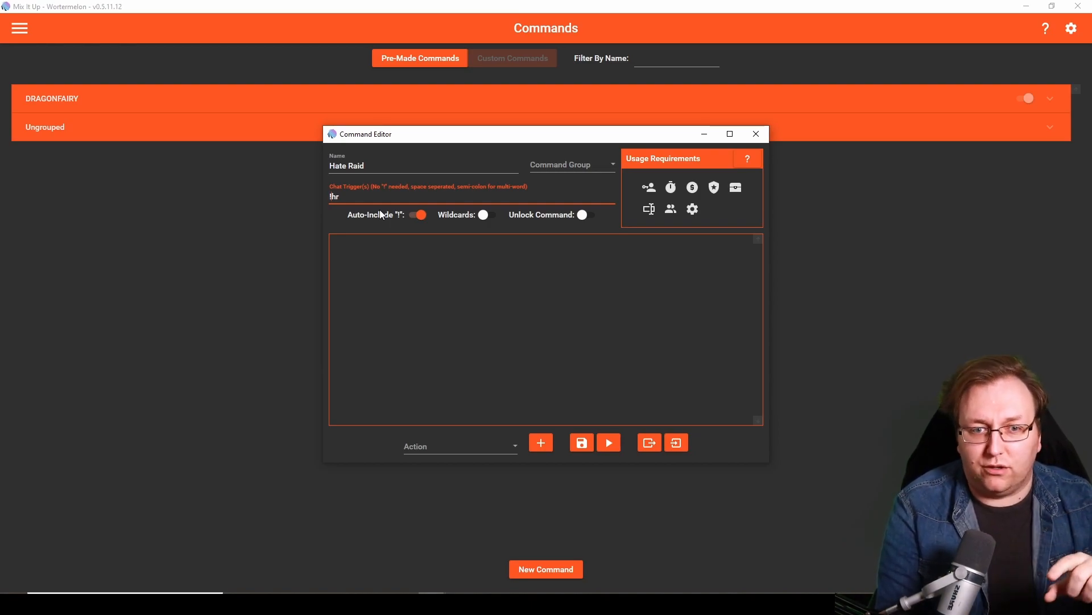
pyautogui.press('BackSpace')
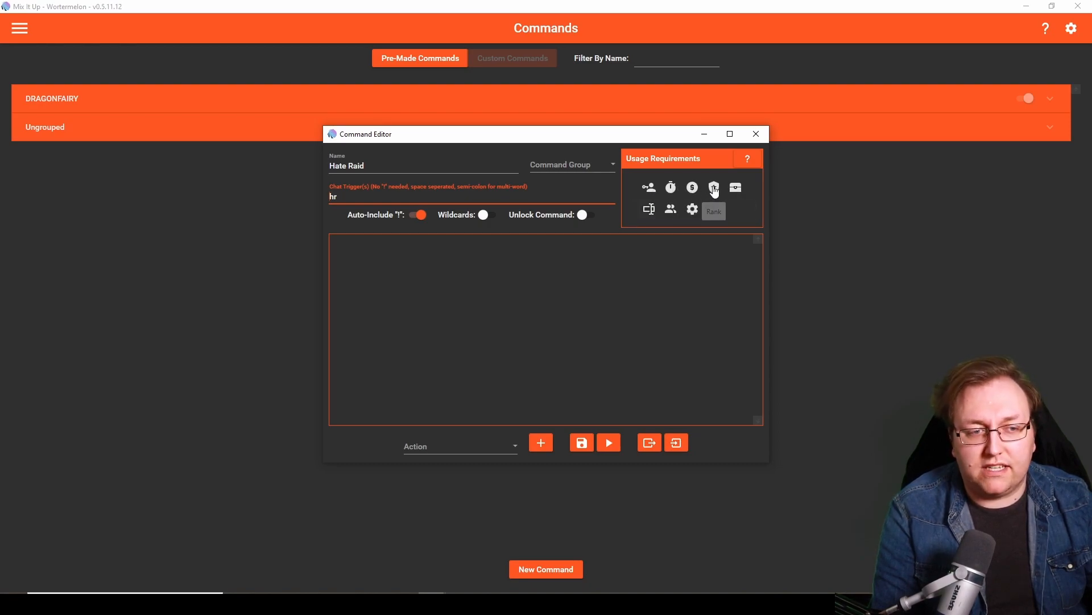
# - Set the Hate Raid command's role requirement to Mod
pyautogui.click(651, 192)
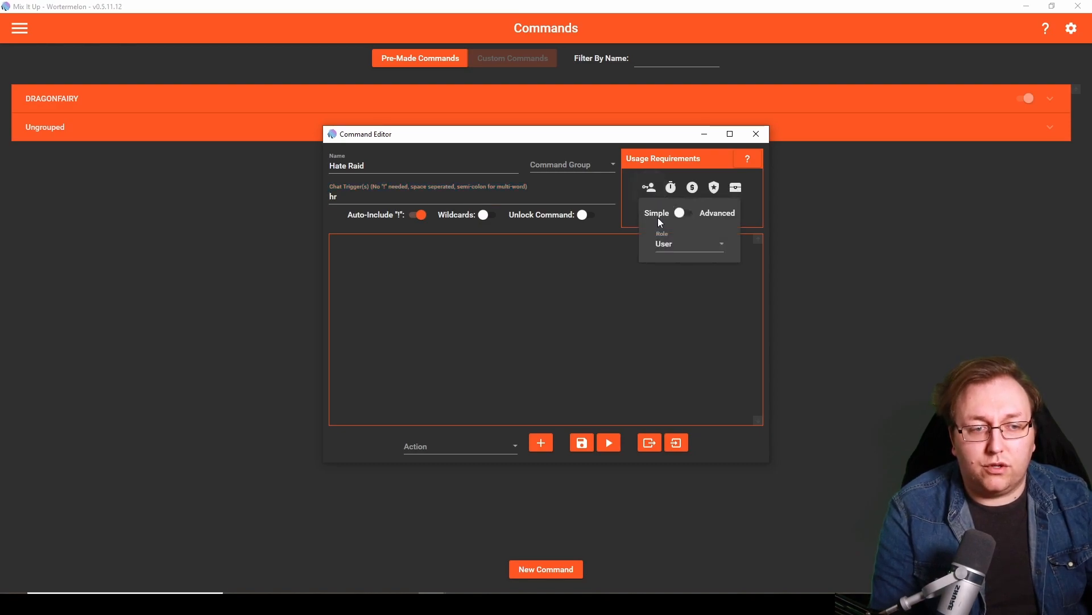
pyautogui.click(681, 244)
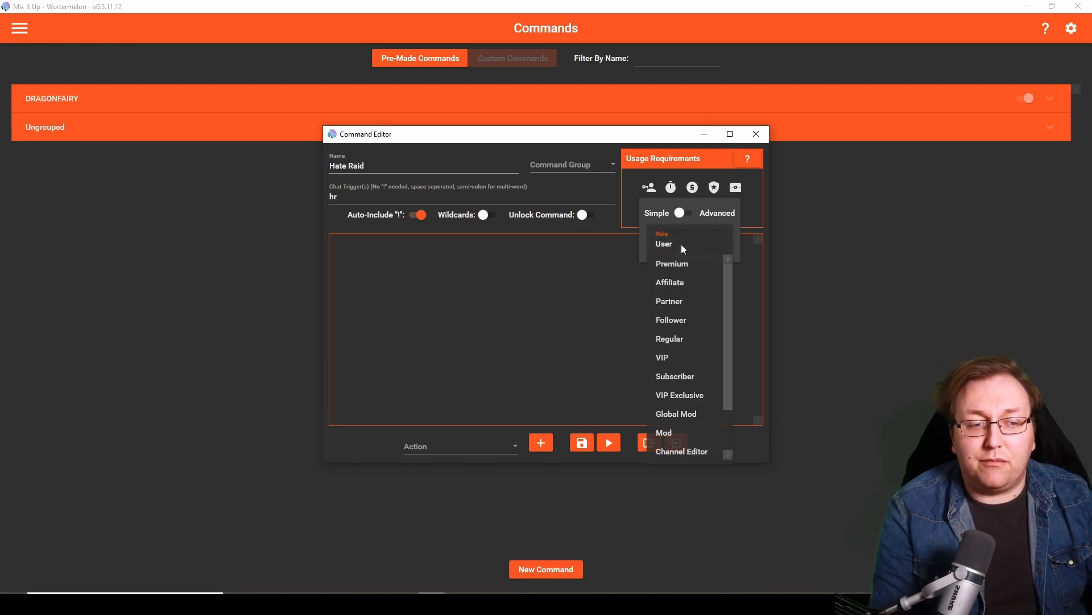
pyautogui.click(688, 432)
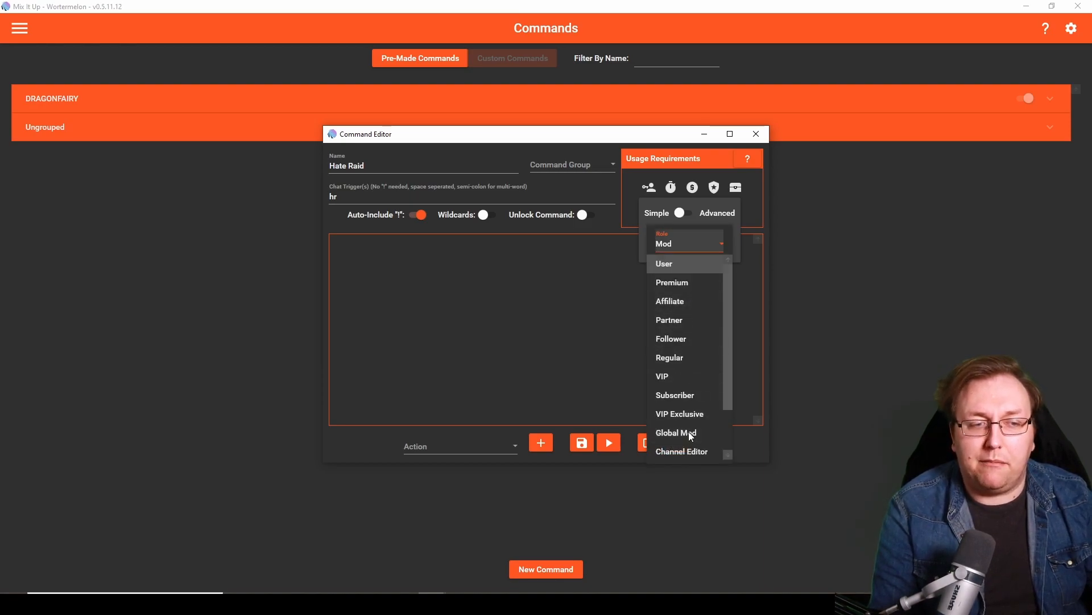
pyautogui.click(677, 247)
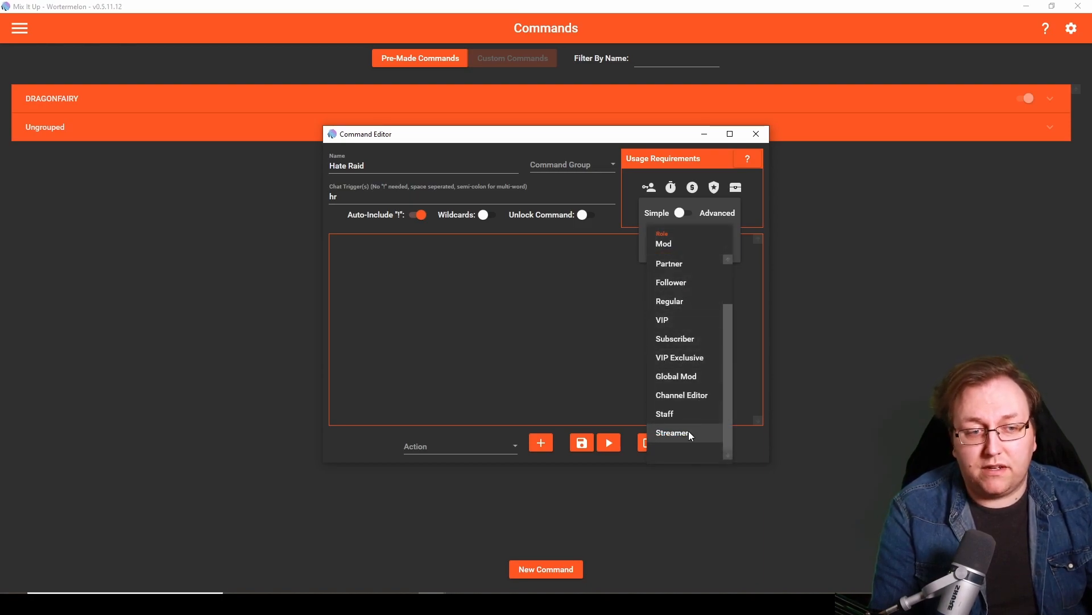
pyautogui.scroll(1, 692, 406)
pyautogui.click(684, 263)
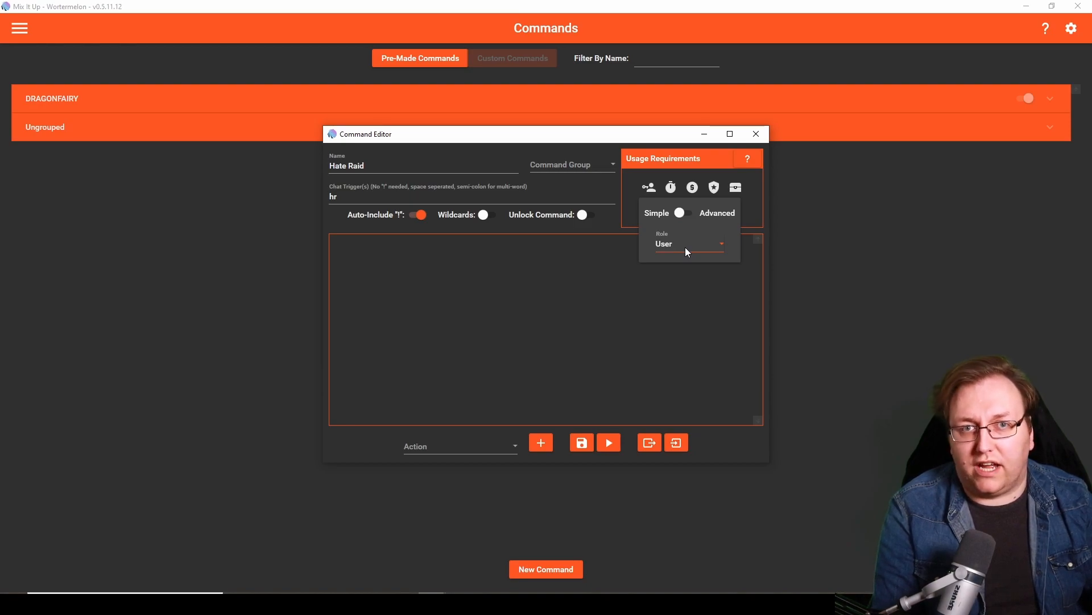
pyautogui.click(686, 249)
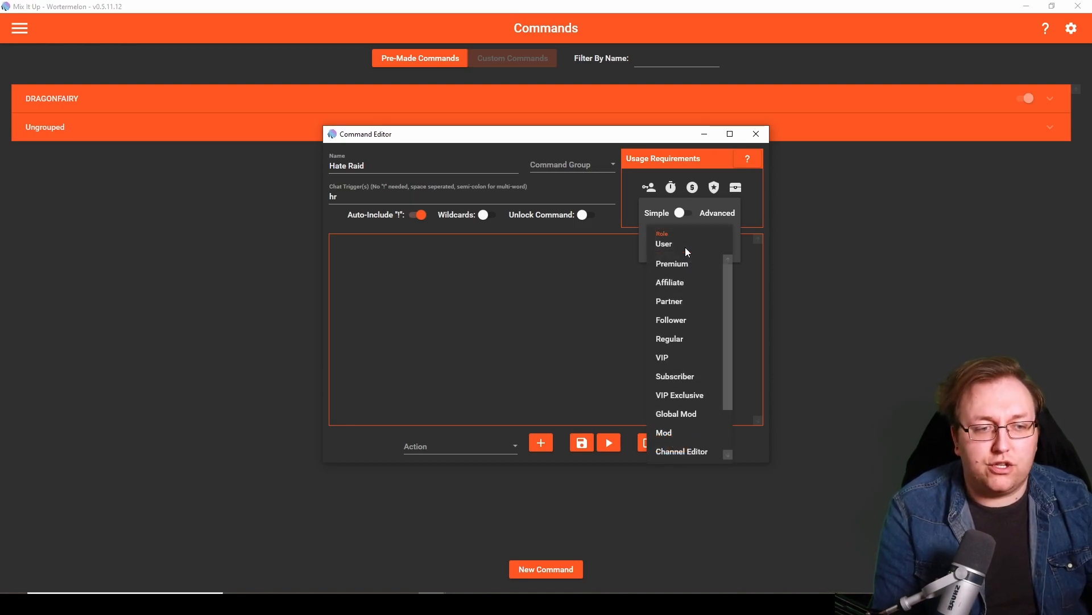
pyautogui.scroll(-2, 699, 404)
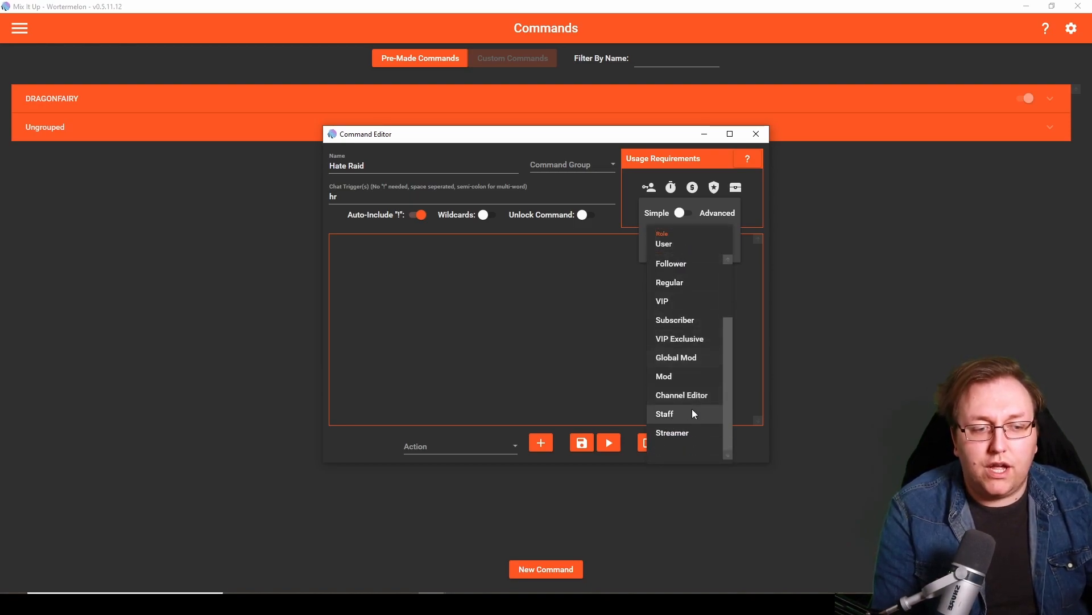
pyautogui.click(682, 378)
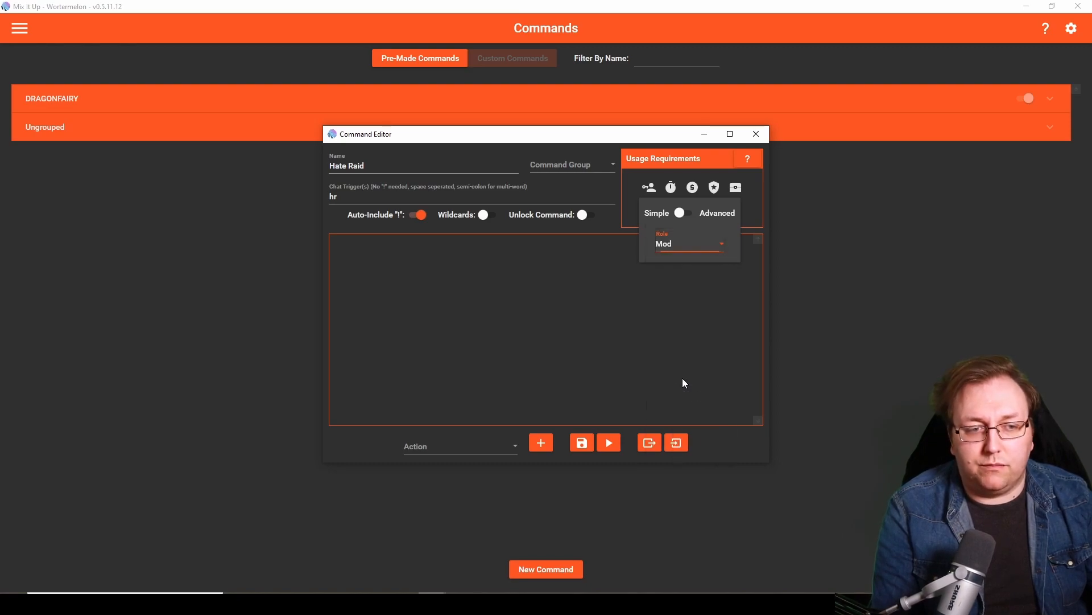
pyautogui.click(681, 351)
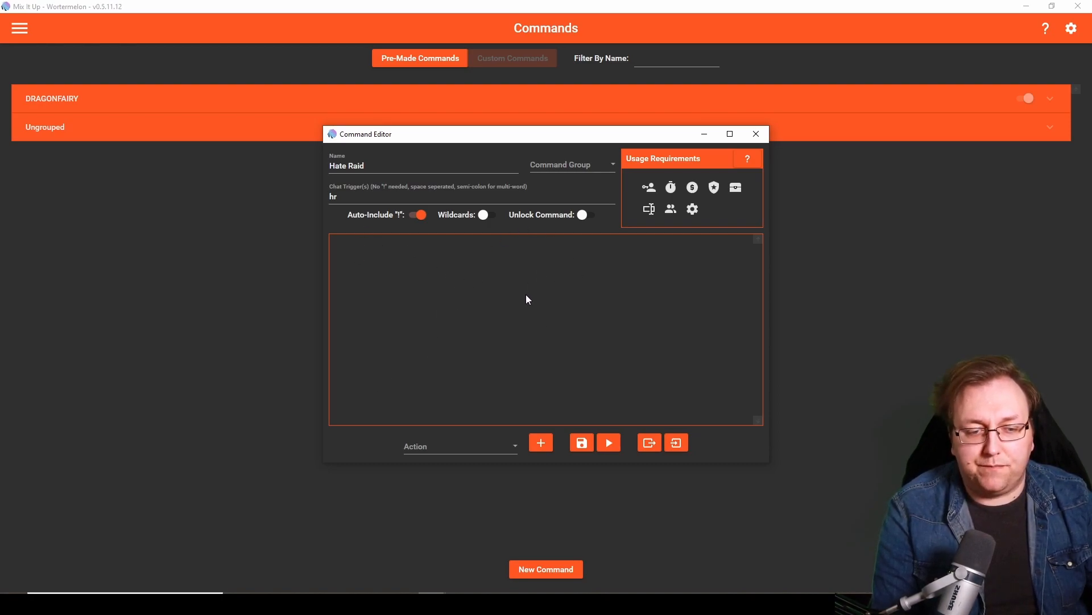
# - Add a Moderation action to the Hate Raid command
pyautogui.click(435, 452)
pyautogui.scroll(-5, 466, 398)
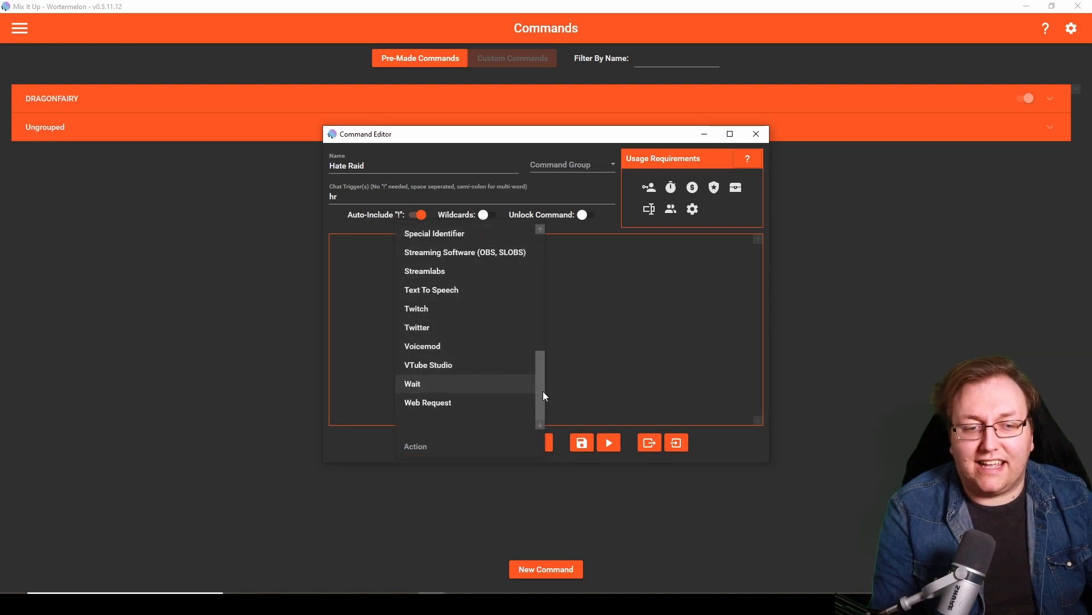
pyautogui.moveTo(543, 391); pyautogui.dragTo(541, 275)
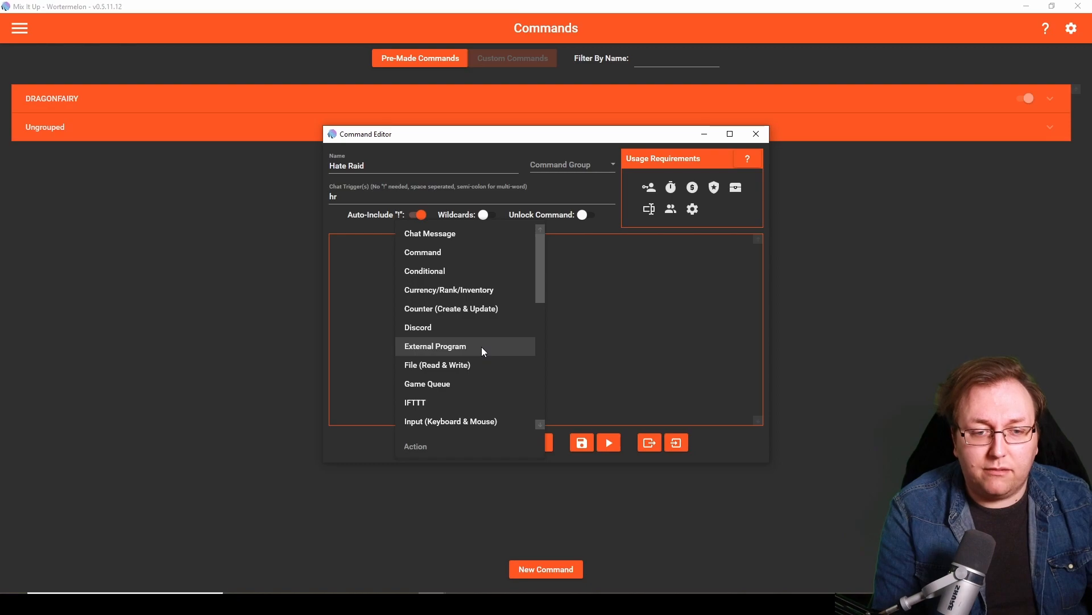
pyautogui.moveTo(540, 284); pyautogui.dragTo(531, 412)
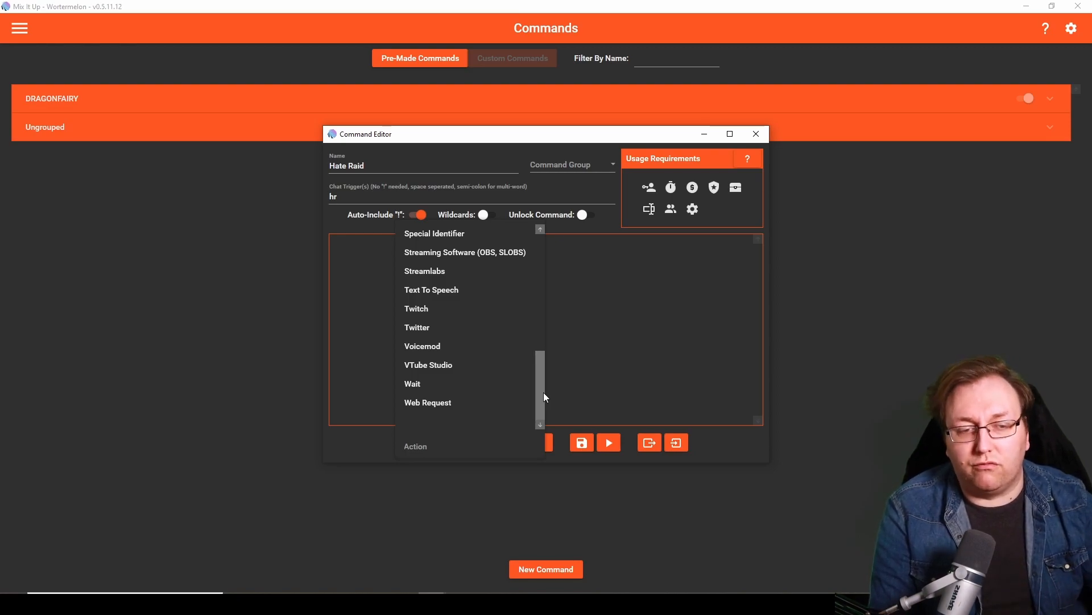
pyautogui.moveTo(542, 391)
pyautogui.mouseDown()
pyautogui.moveTo(545, 272)
pyautogui.moveTo(541, 406)
pyautogui.mouseUp()
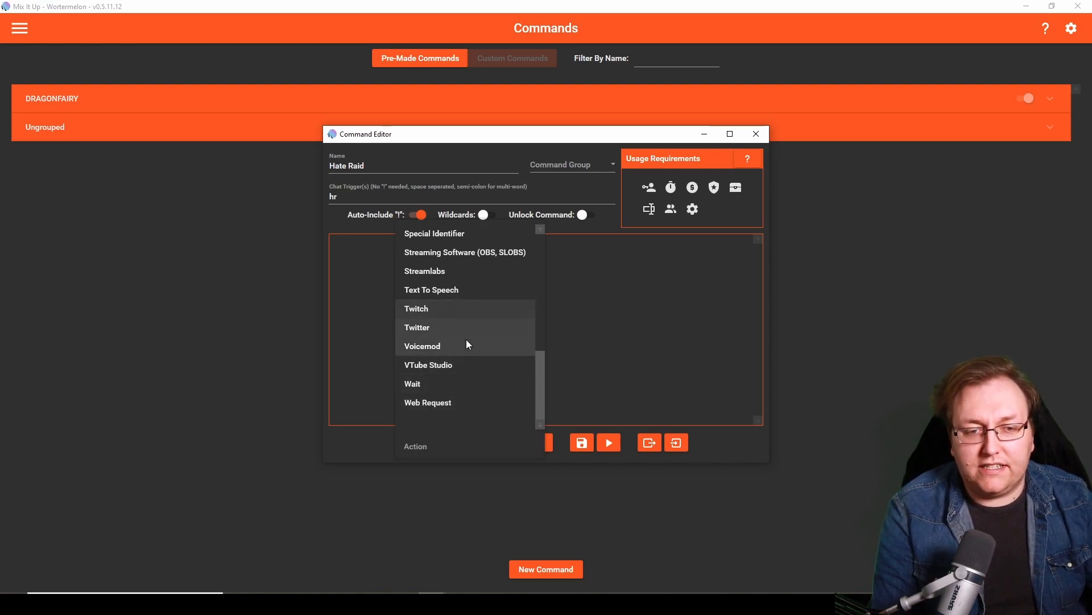
pyautogui.scroll(3, 445, 329)
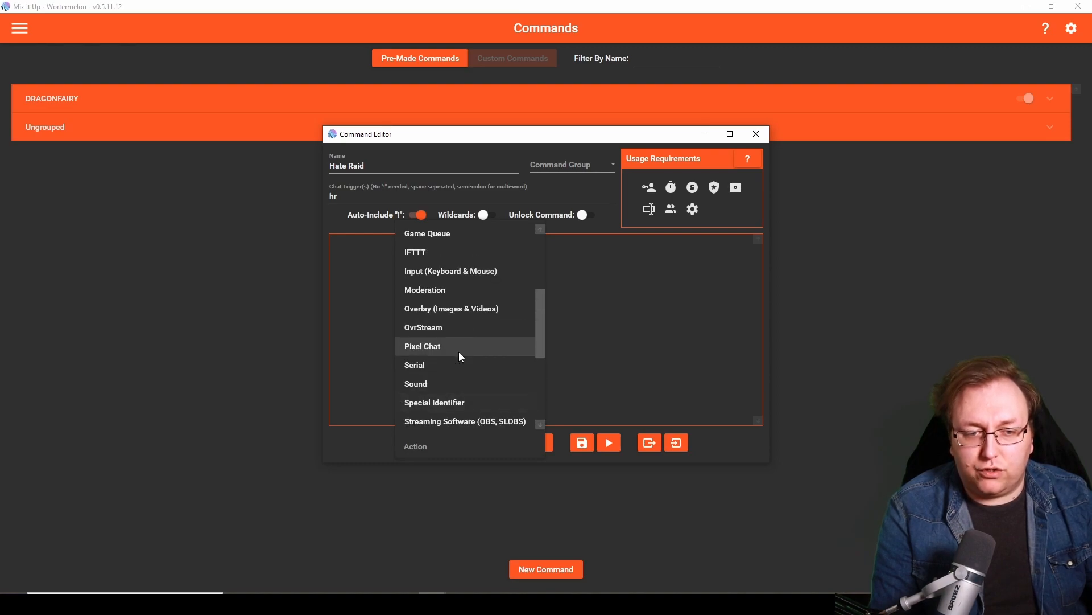
pyautogui.click(433, 292)
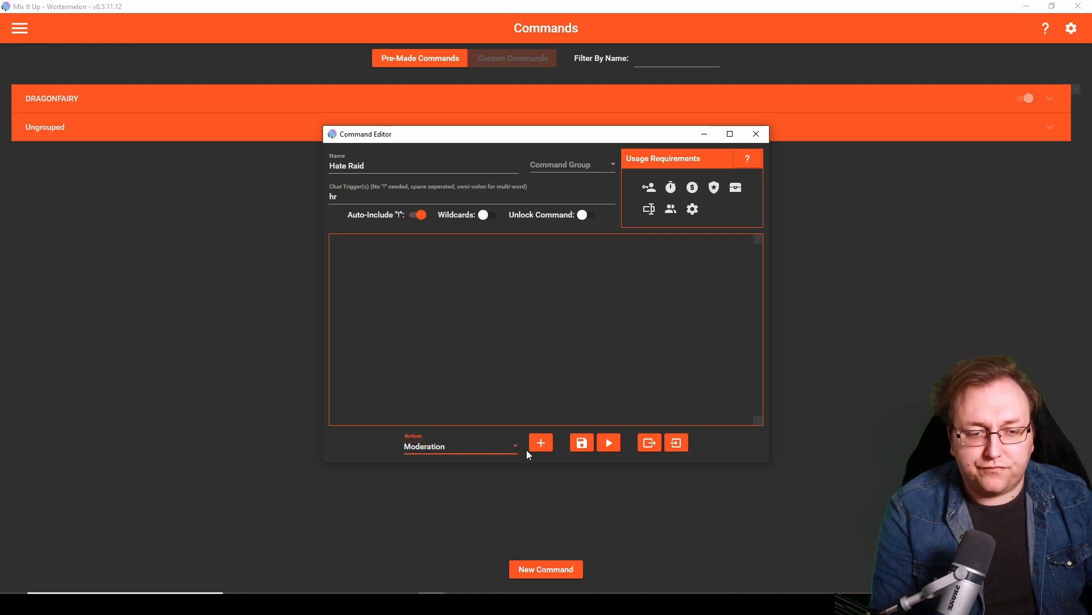
pyautogui.click(541, 447)
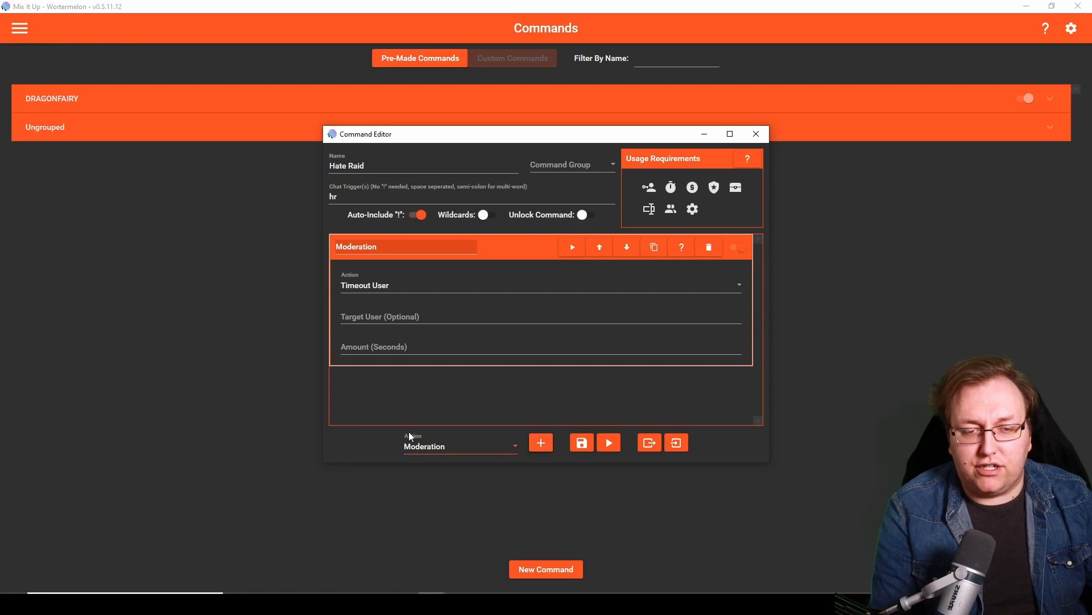
pyautogui.click(492, 254)
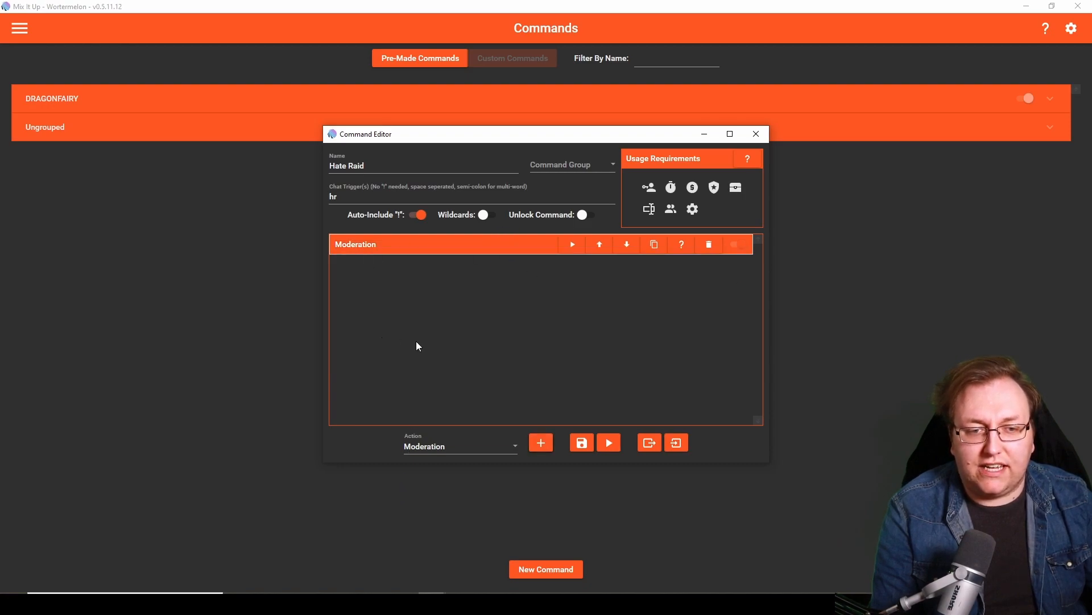
pyautogui.click(467, 256)
pyautogui.click(500, 251)
pyautogui.click(500, 250)
pyautogui.click(500, 251)
pyautogui.click(501, 251)
pyautogui.click(503, 252)
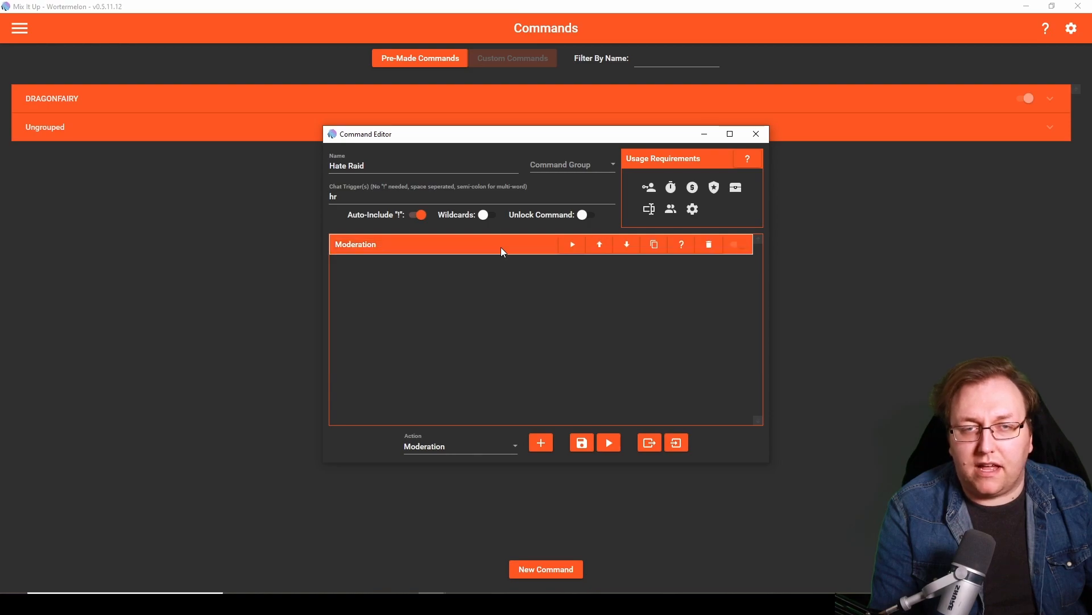
pyautogui.click(502, 249)
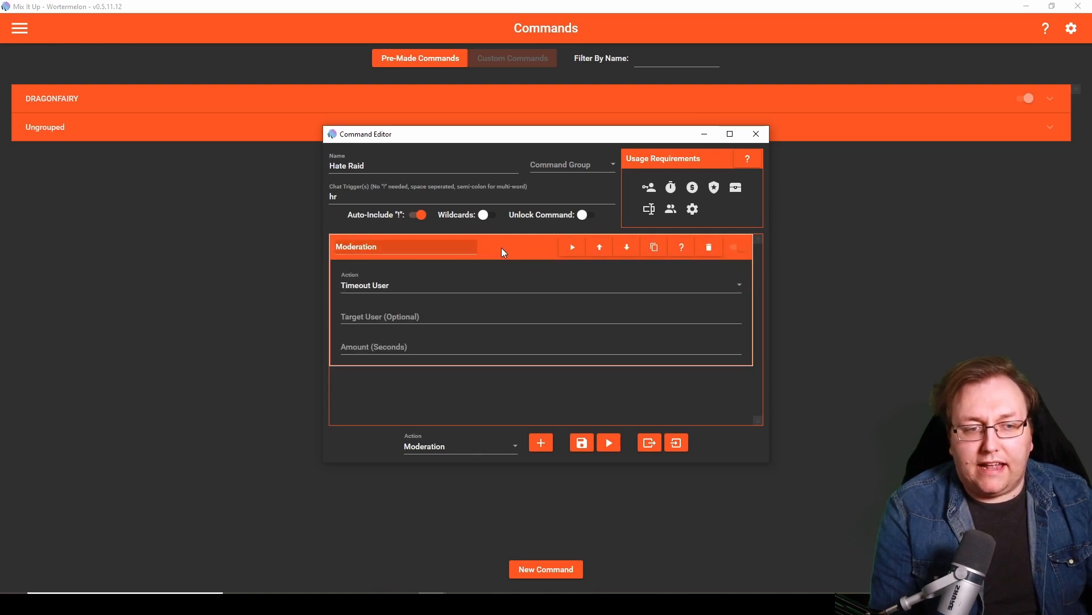
# - Set the Moderation action to Clear Chat and collapse it
pyautogui.click(462, 285)
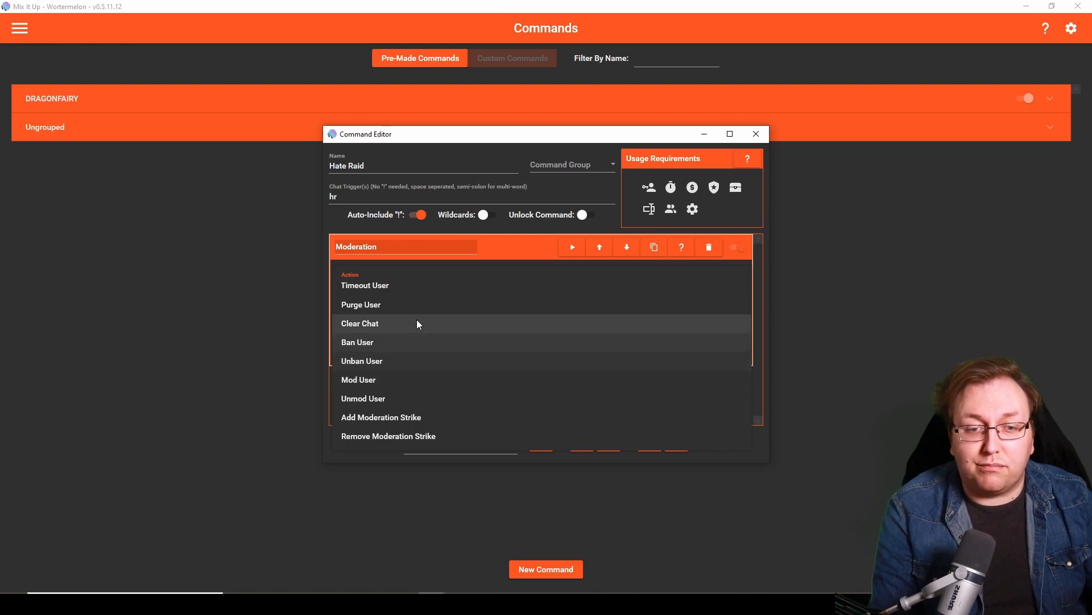
pyautogui.click(387, 327)
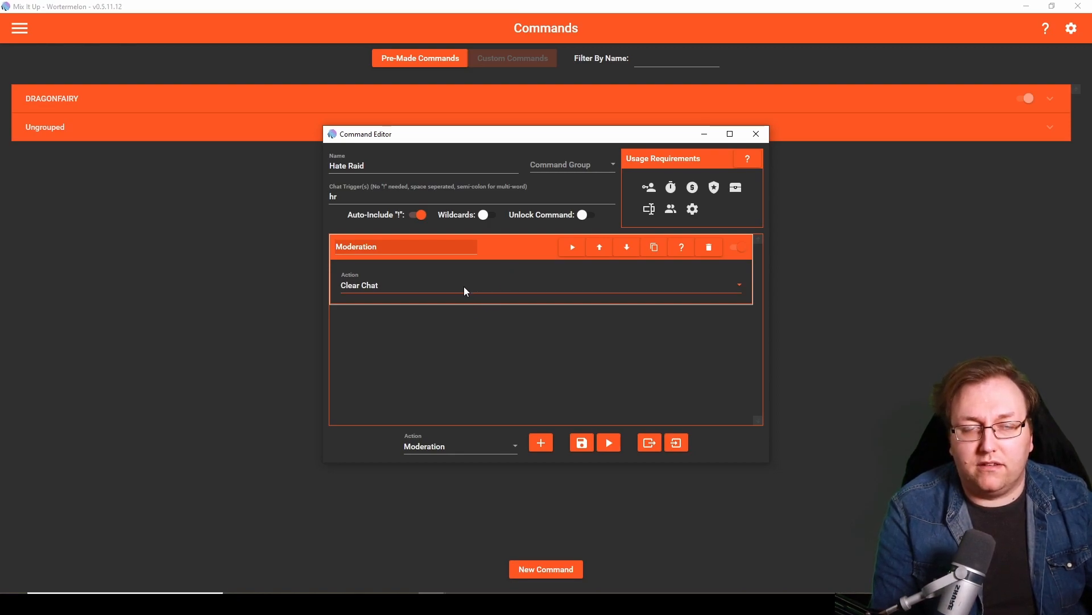
pyautogui.click(511, 251)
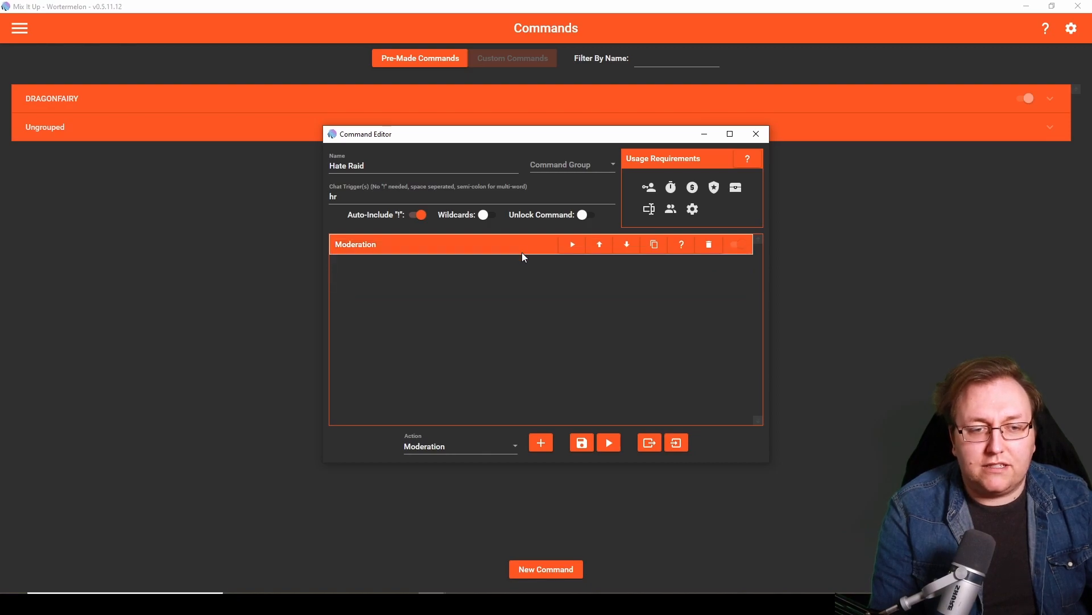
# - Add a Twitch action to the Hate Raid command after the Moderation action
pyautogui.click(466, 445)
pyautogui.scroll(-3, 471, 414)
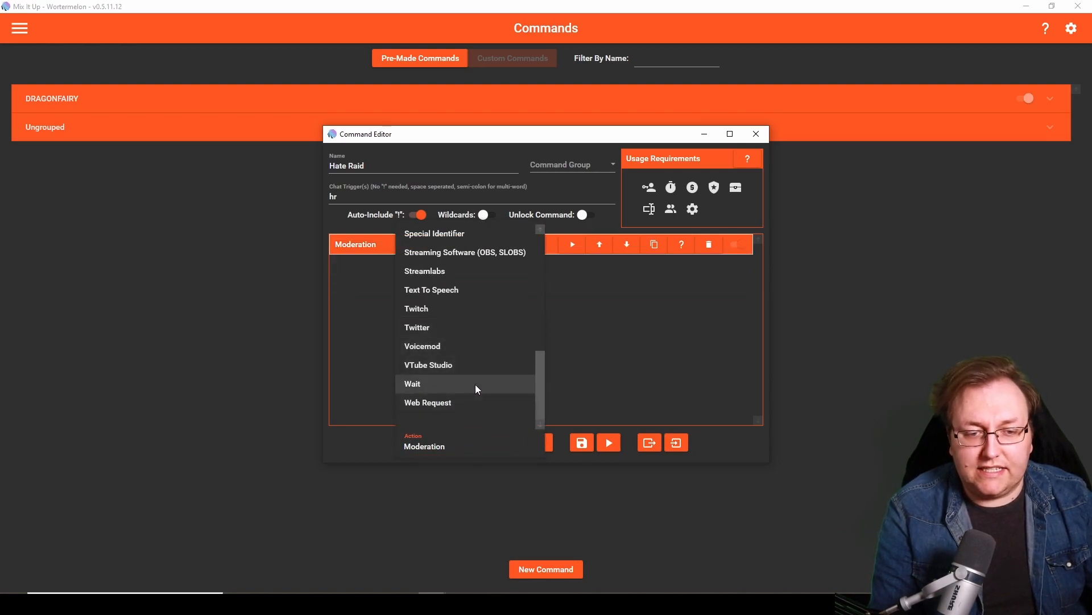
pyautogui.click(436, 310)
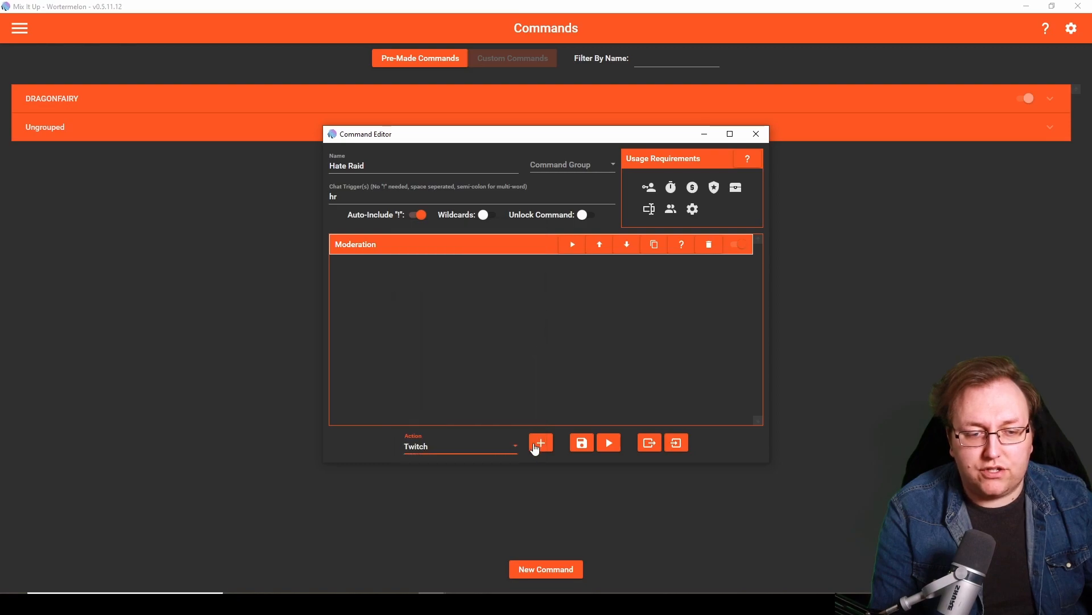
pyautogui.click(540, 444)
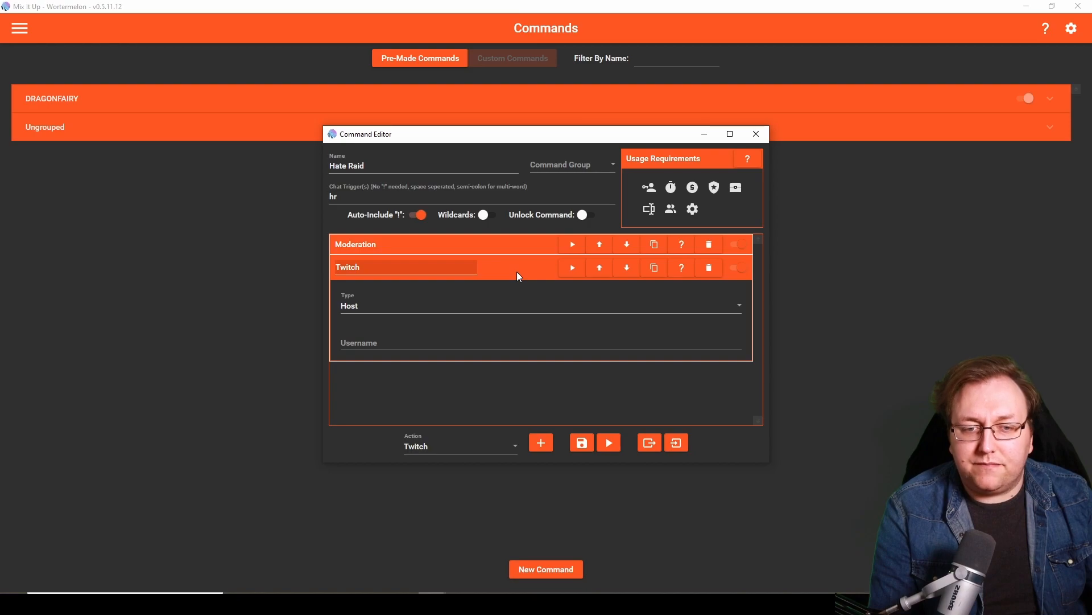
# - Set the Twitch action's type to Stream Marker, leaving the description empty, and collapse the action
pyautogui.click(384, 308)
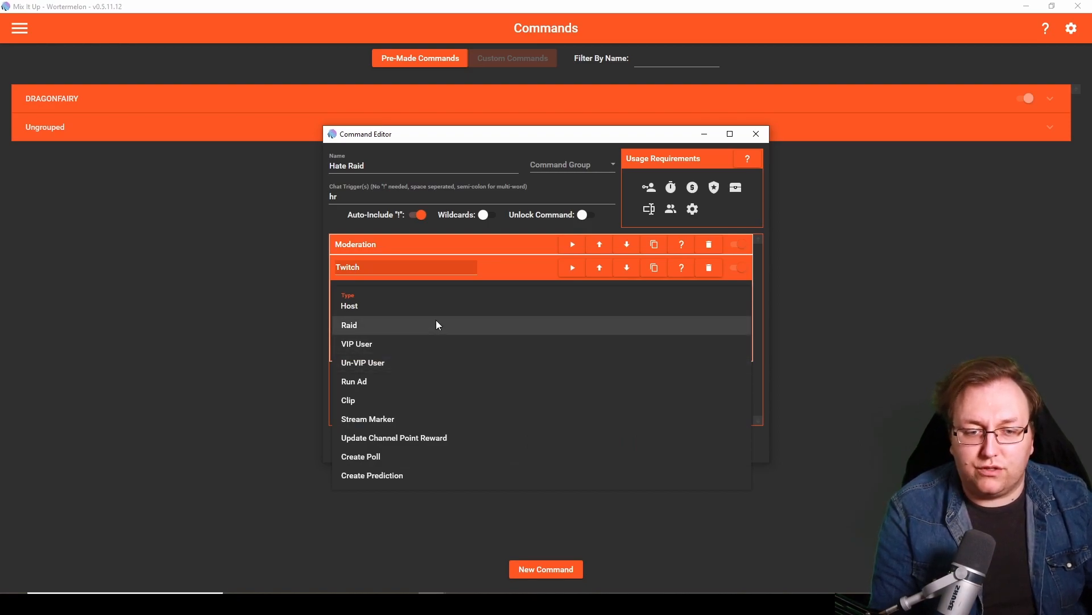
pyautogui.click(408, 419)
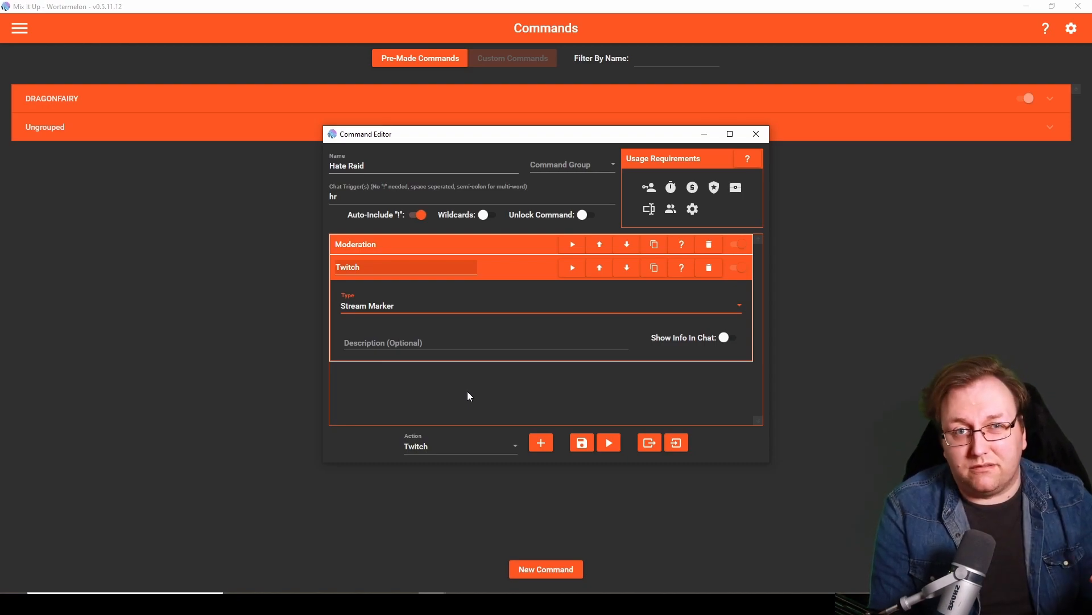
pyautogui.click(400, 346)
pyautogui.click(695, 347)
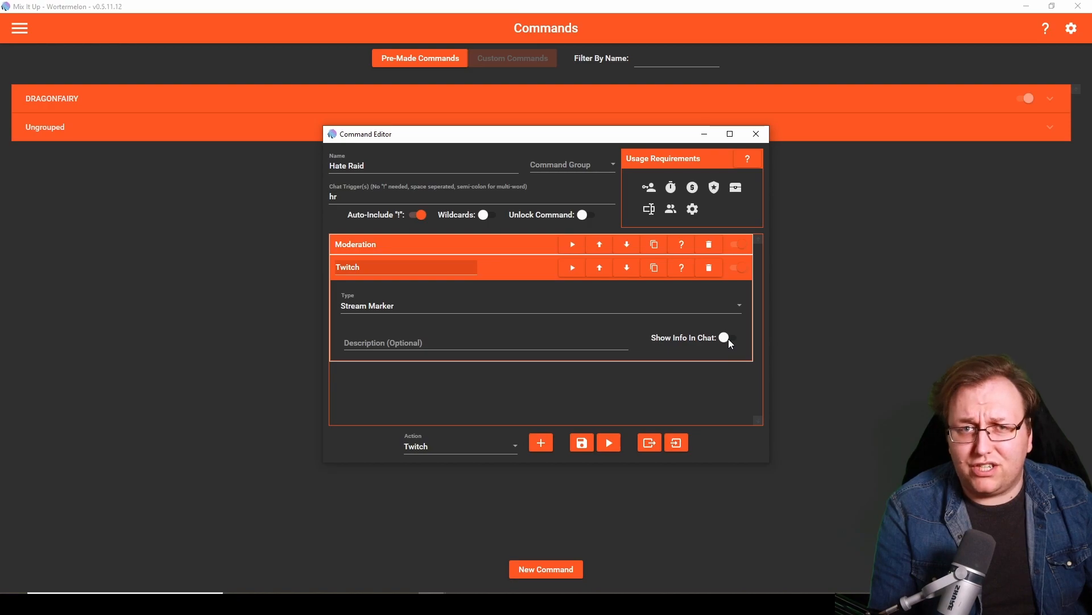
pyautogui.click(520, 271)
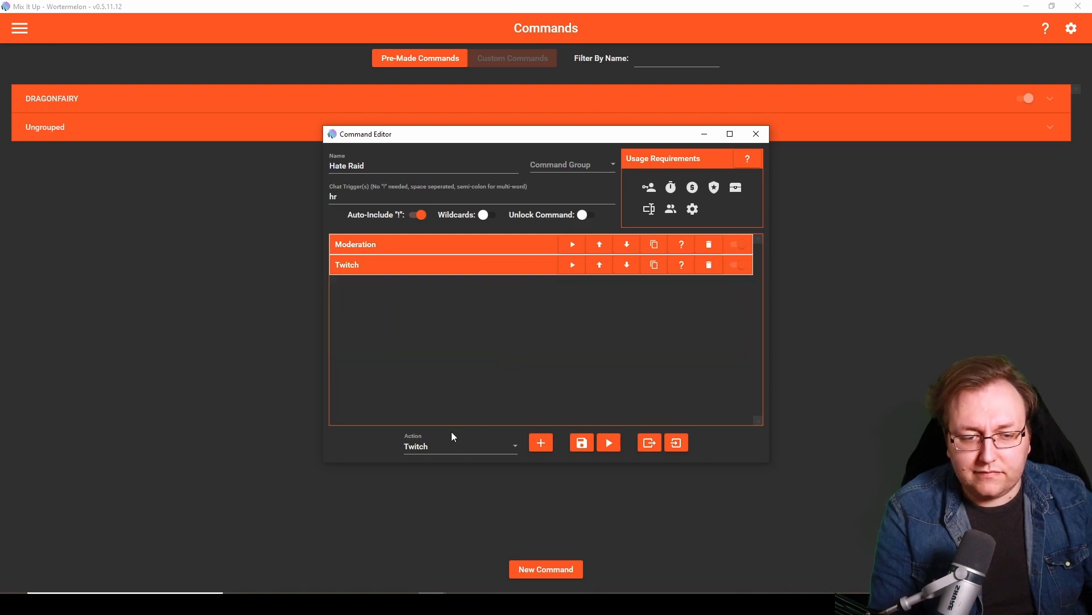
# - Add a Chat Message action to the Hate Raid command after the Twitch action
pyautogui.click(449, 447)
pyautogui.scroll(6, 483, 398)
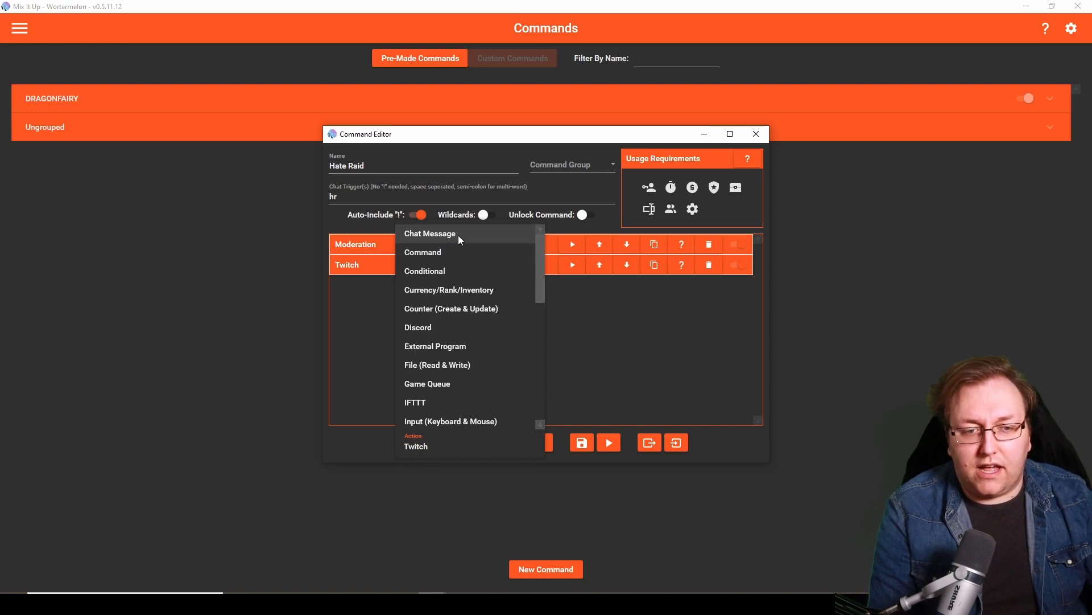
pyautogui.click(459, 234)
pyautogui.click(538, 447)
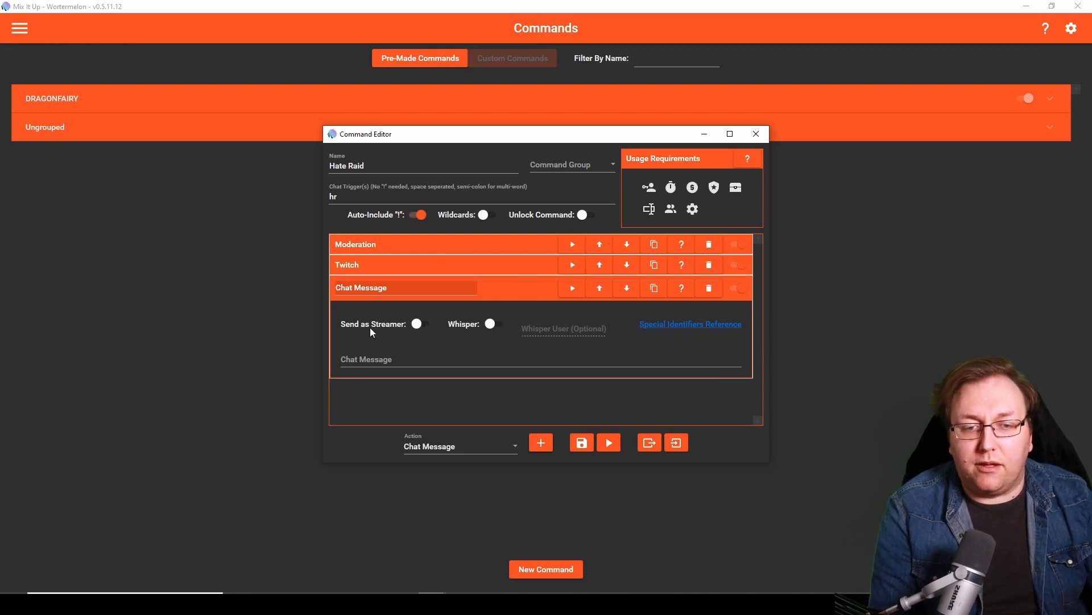
# - Have the Chat Message action send "/subscribers" as the streamer, and collapse the action
pyautogui.click(420, 324)
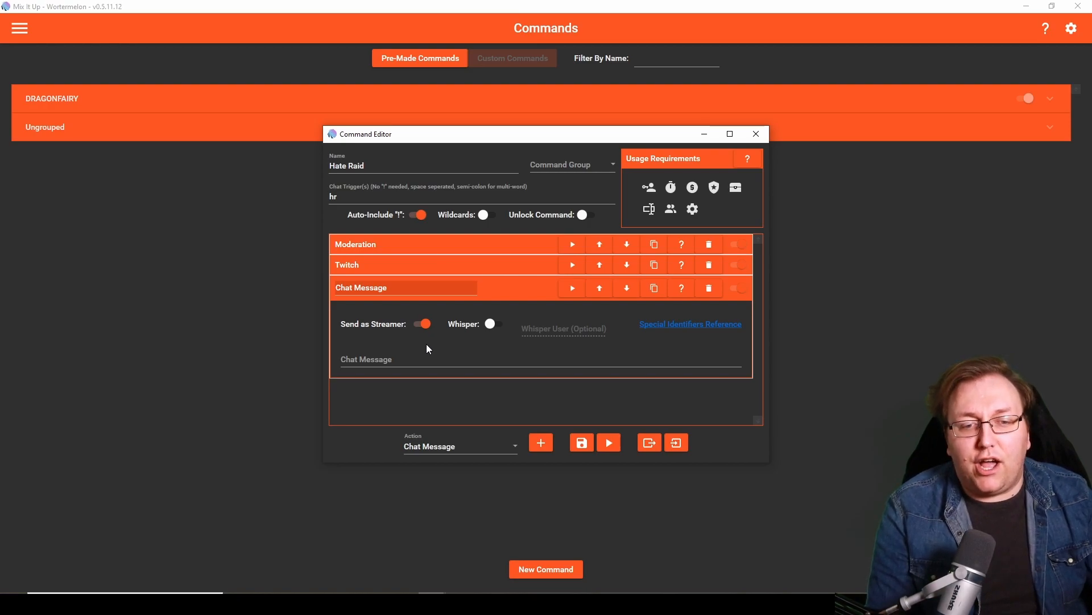
pyautogui.click(416, 359)
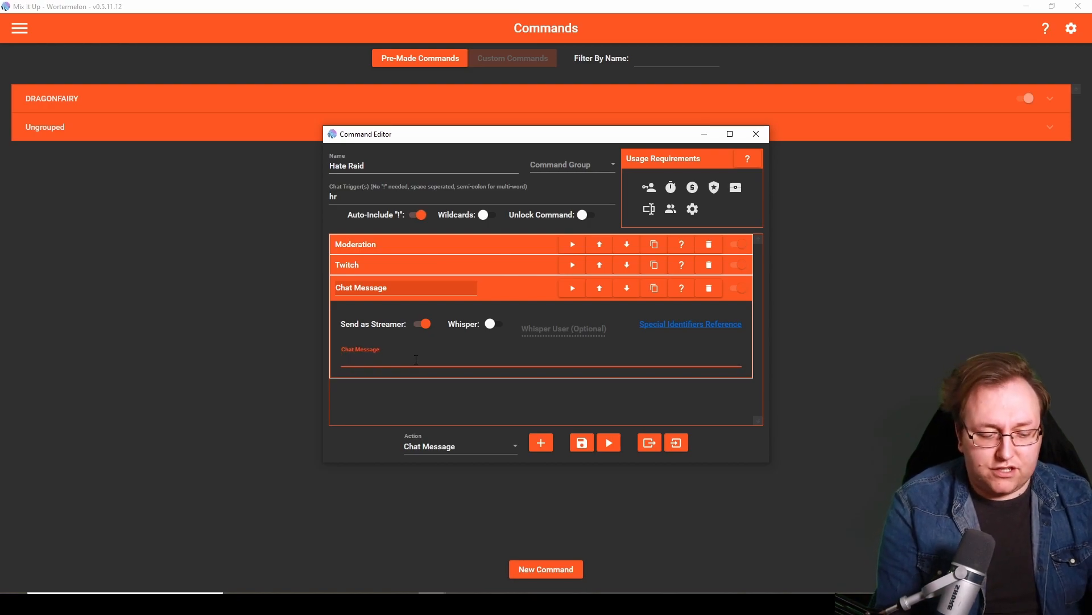
pyautogui.write('/subscribers')
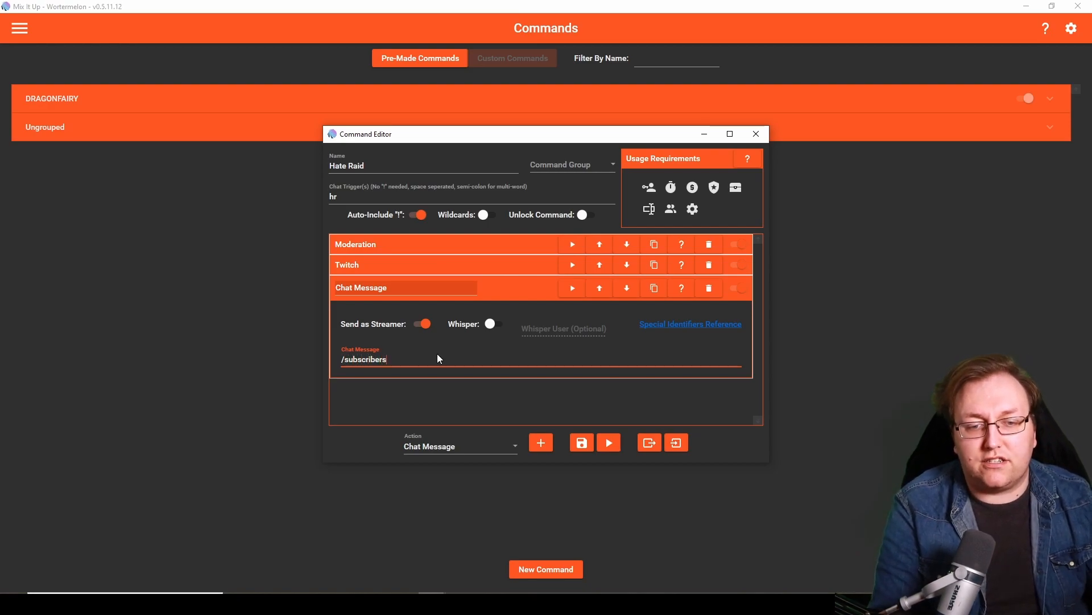
pyautogui.click(431, 371)
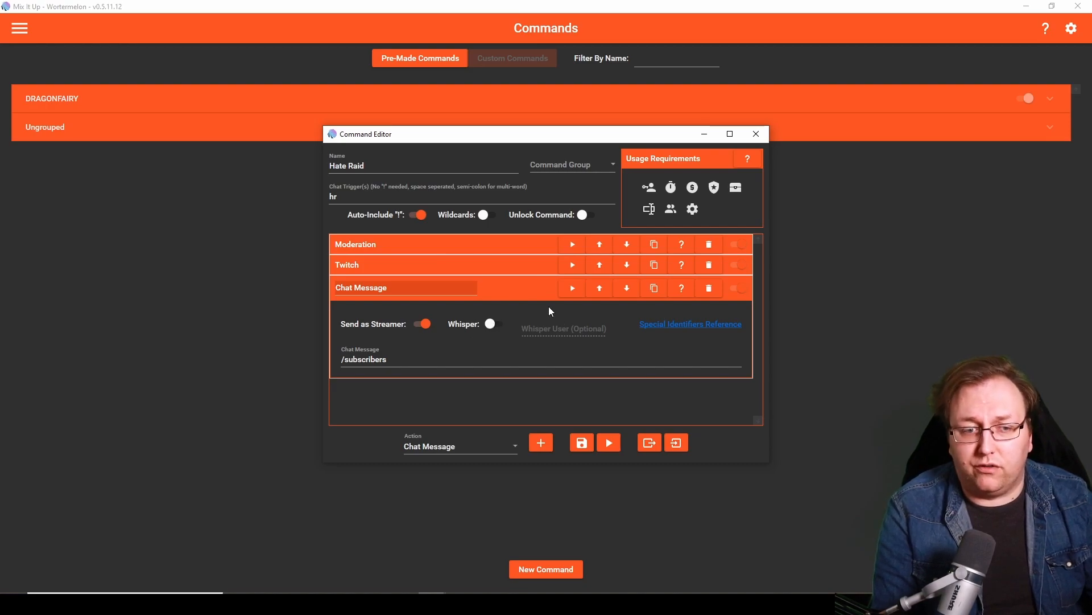
pyautogui.click(531, 295)
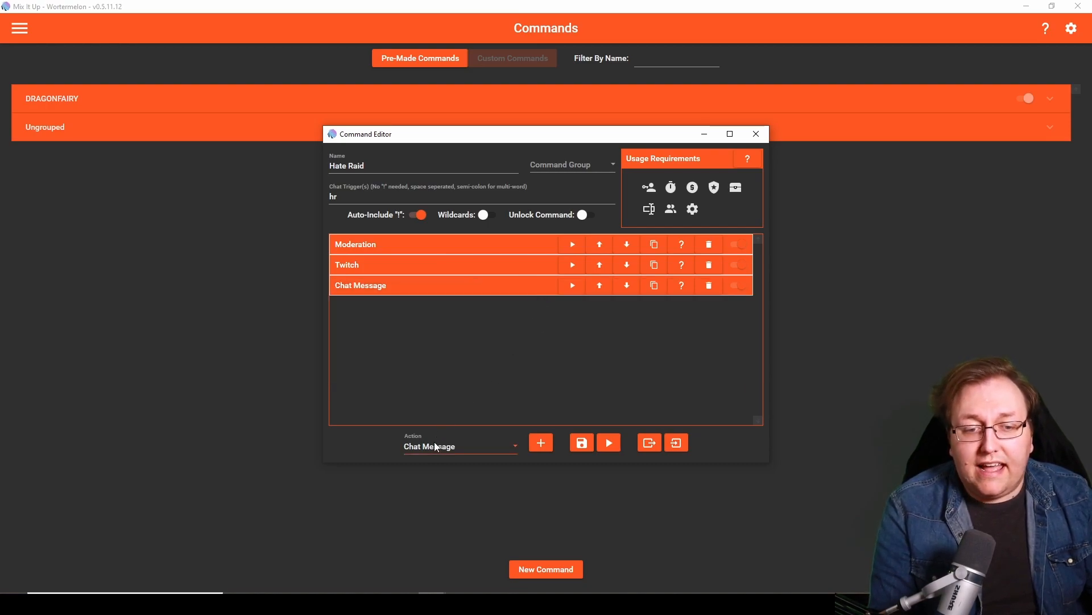
# - Add a second Chat Message action, not sent as streamer, with the message "/me Explanation."
pyautogui.click(541, 442)
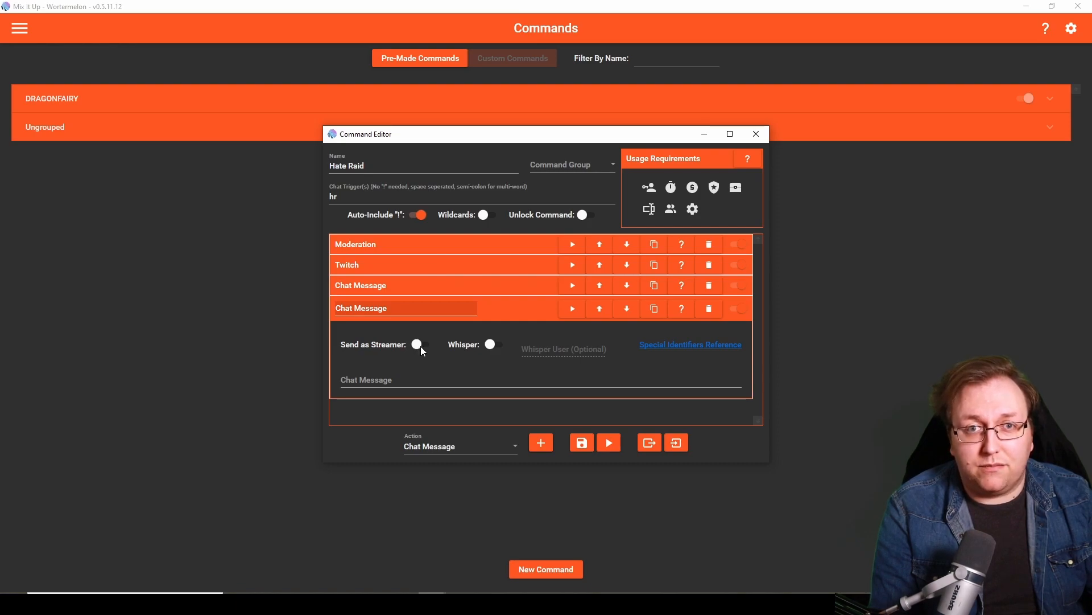
pyautogui.click(420, 381)
pyautogui.write('/me')
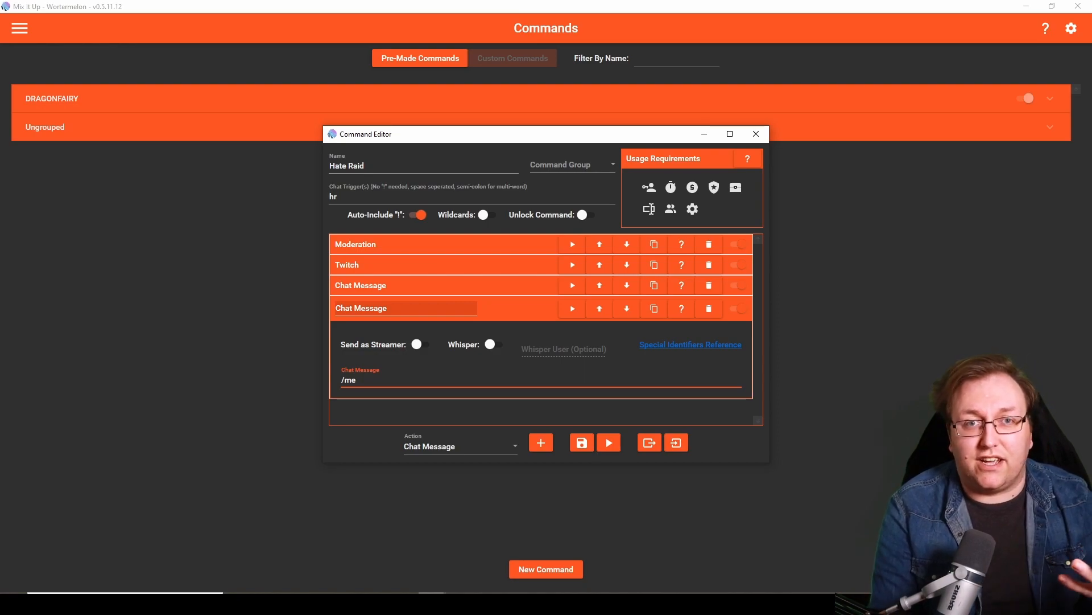
pyautogui.write(' E')
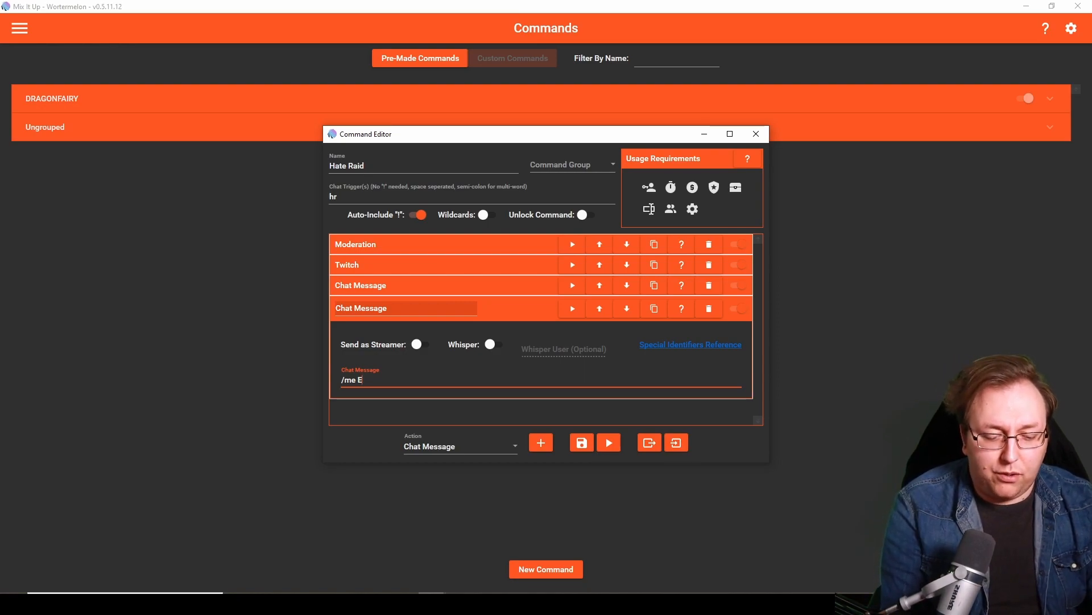
pyautogui.write('xpllanation.')
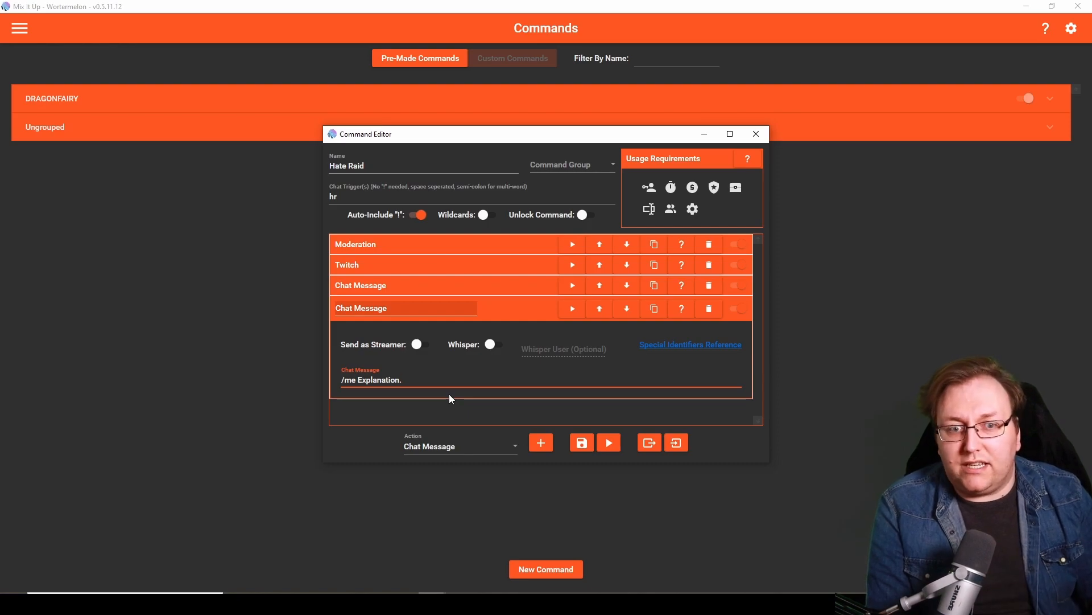
# - Review the settings of the Moderation, Twitch and second Chat Message actions, leaving all actions collapsed
pyautogui.click(506, 246)
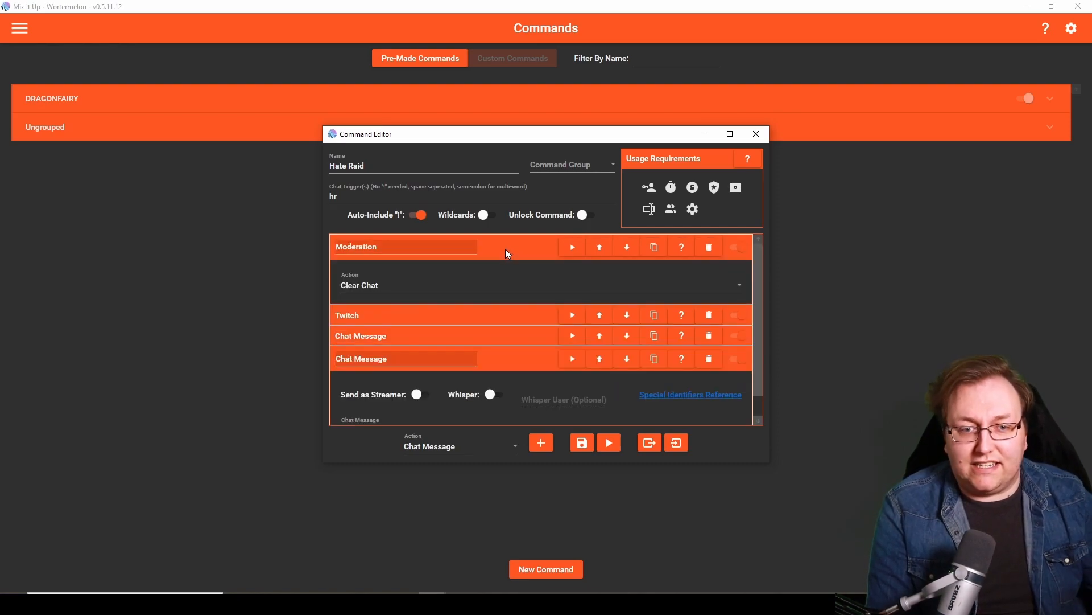
pyautogui.click(494, 319)
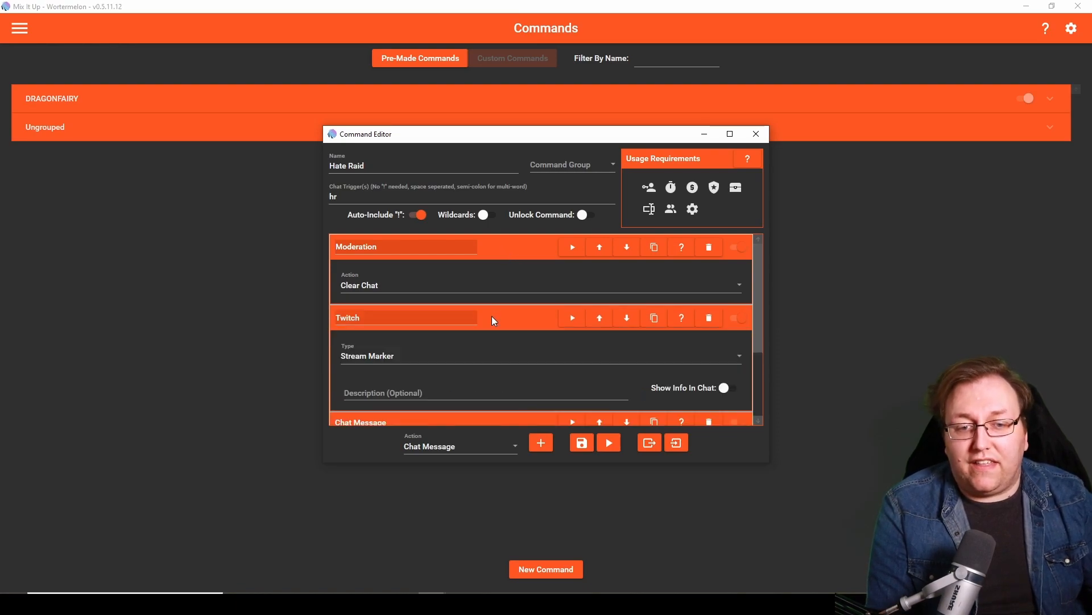
pyautogui.click(510, 320)
pyautogui.click(515, 251)
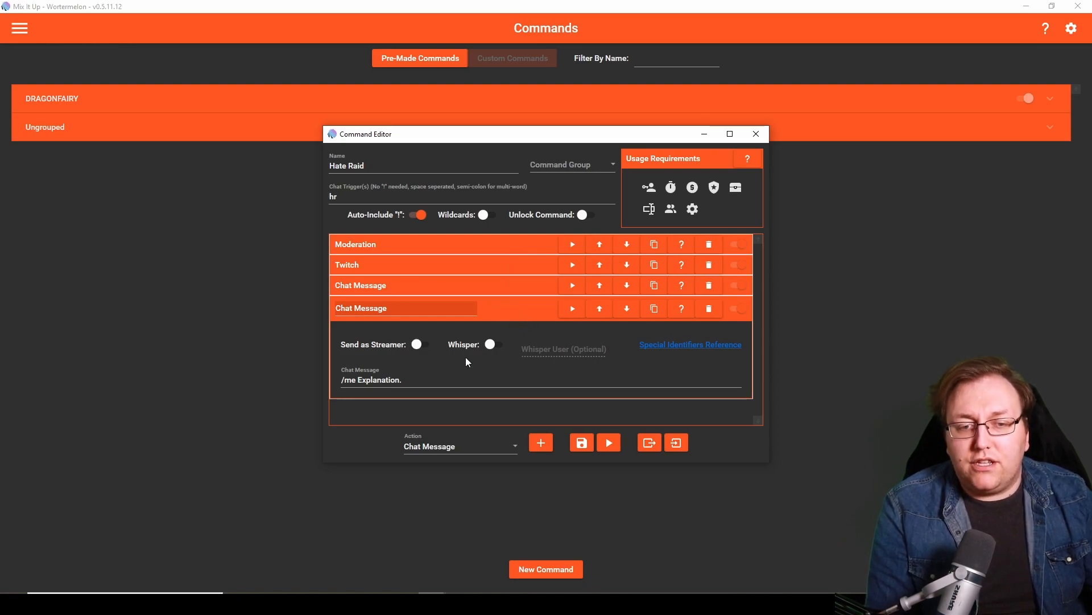
pyautogui.click(515, 313)
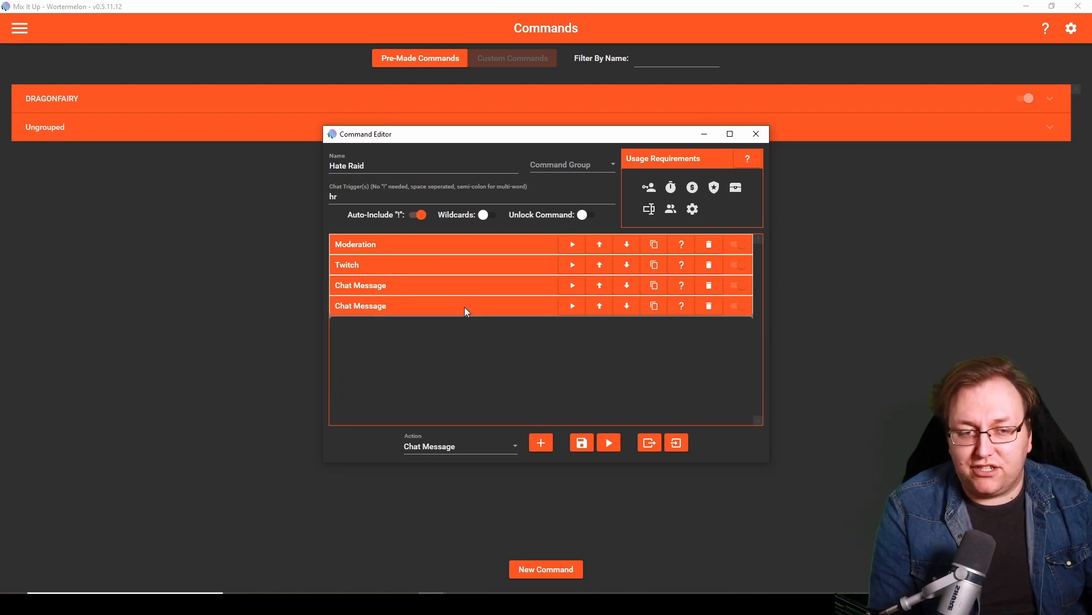
pyautogui.click(479, 245)
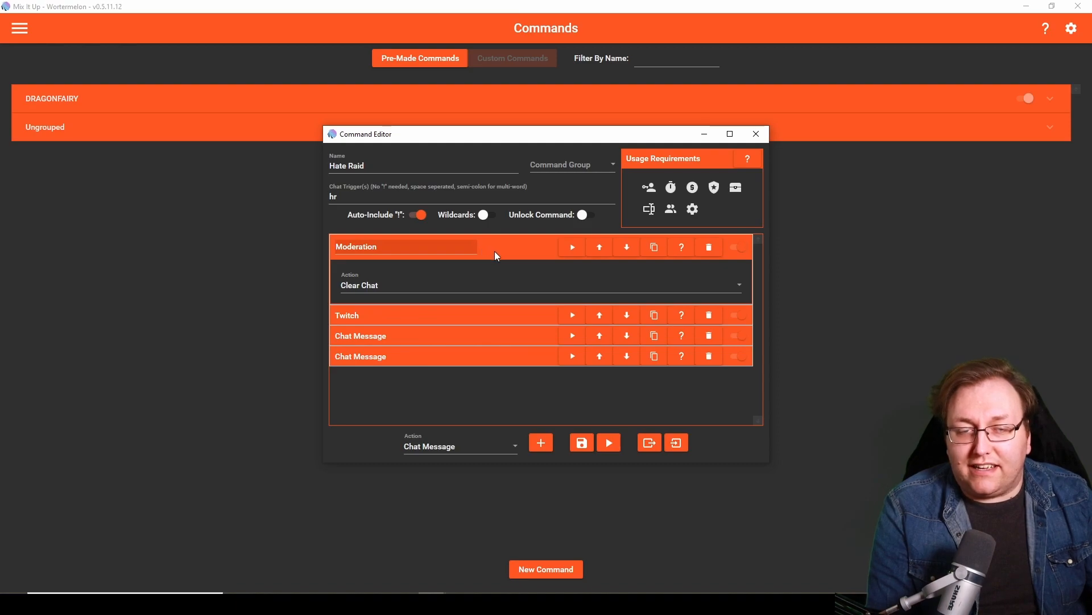
pyautogui.click(497, 251)
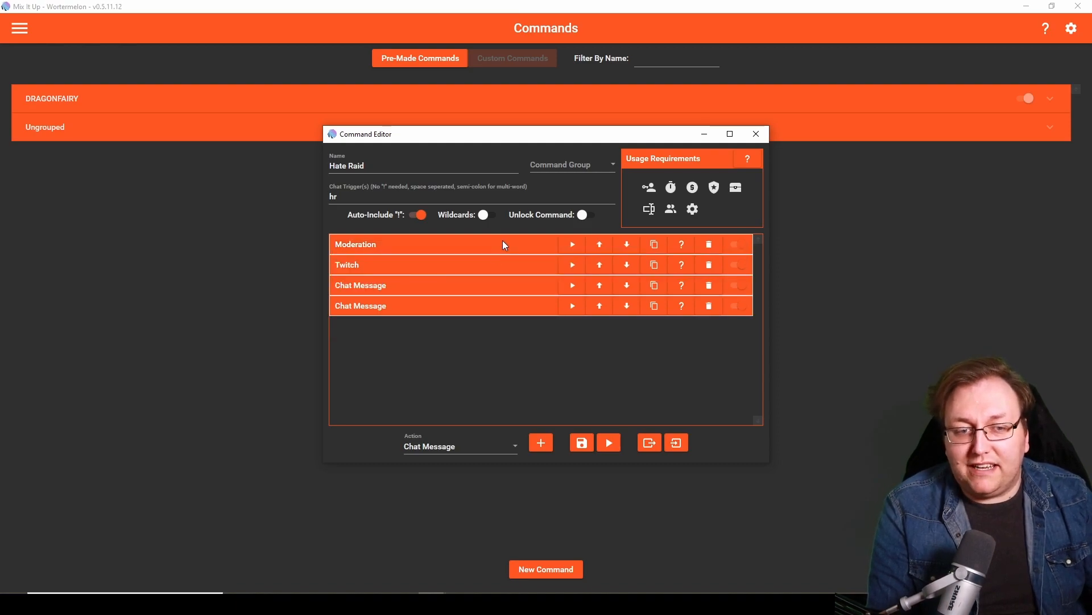
pyautogui.moveTo(478, 237); pyautogui.dragTo(467, 317)
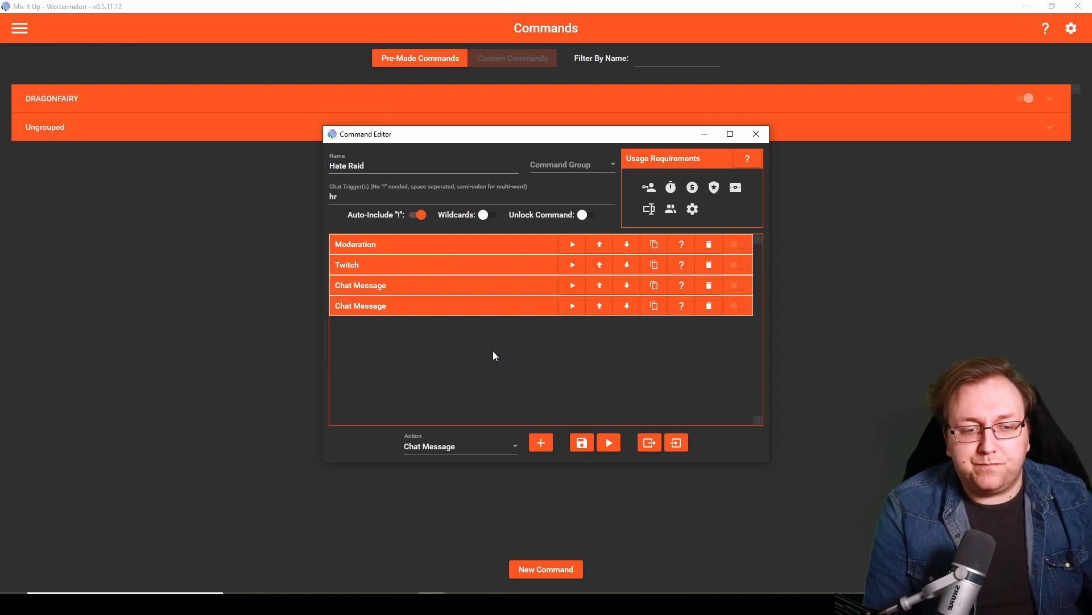
# - Add a Streaming Software (OBS, SLOBS) action at the end of the Hate Raid command
pyautogui.click(437, 449)
pyautogui.scroll(-3, 465, 387)
pyautogui.scroll(1, 467, 366)
pyautogui.scroll(-3, 467, 372)
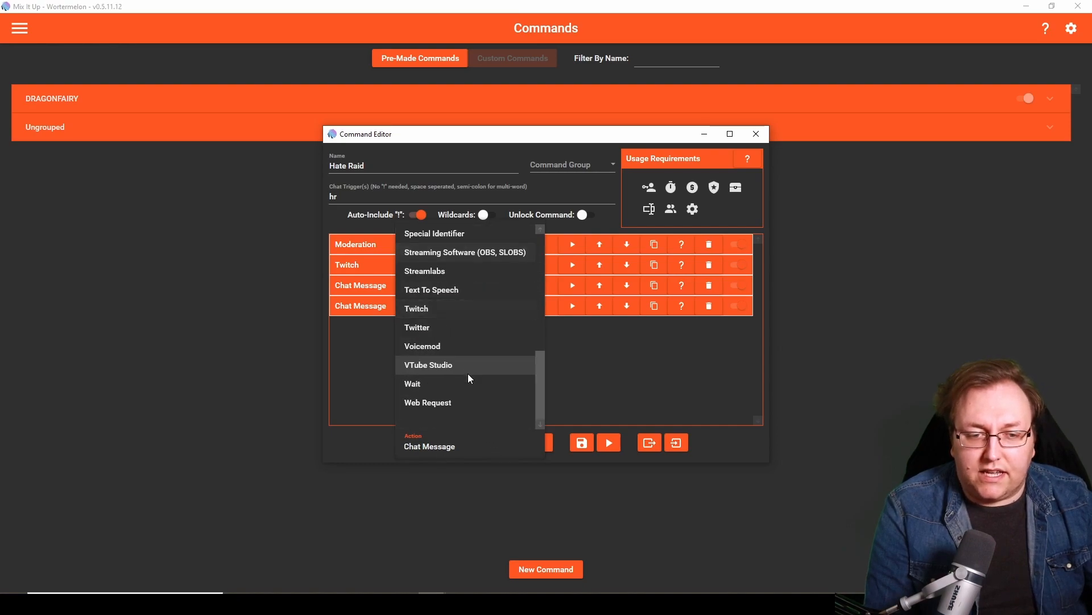
pyautogui.click(466, 254)
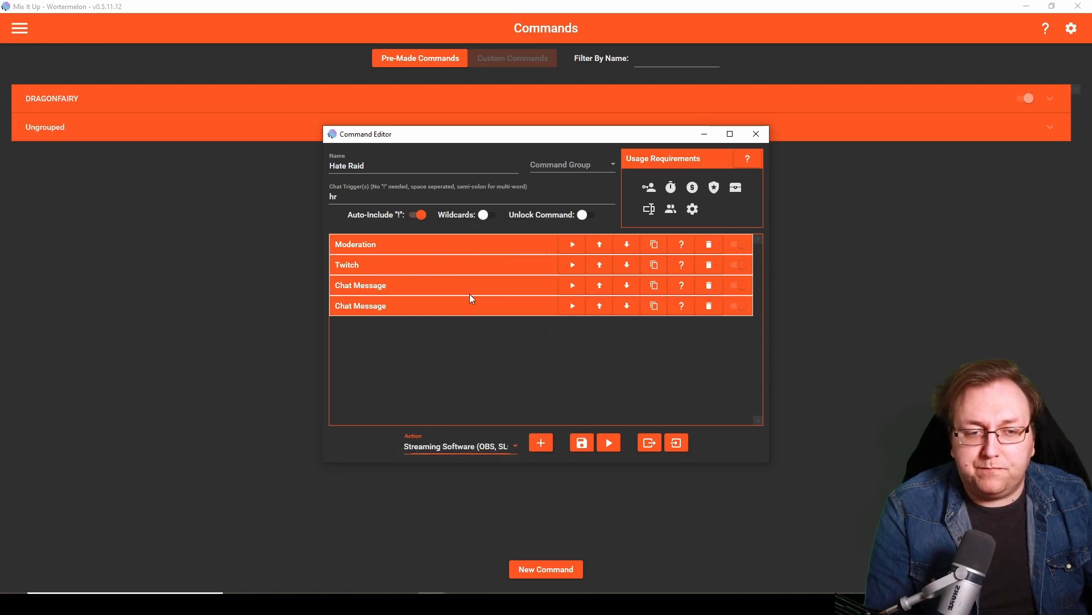
pyautogui.click(540, 444)
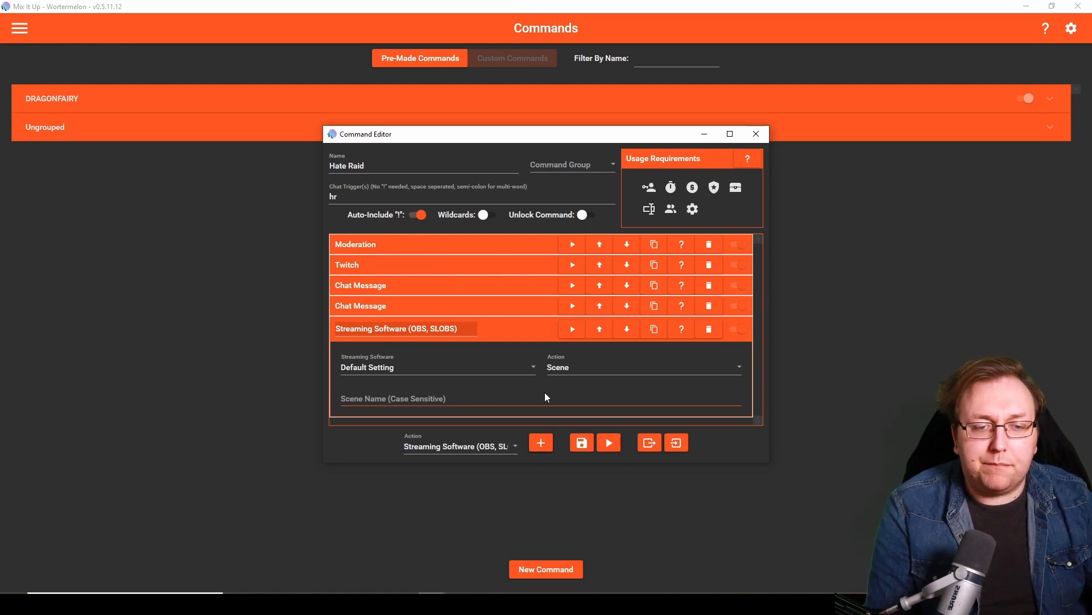
# - Set the new action's streaming software to OBS Studio and its action to Source Visibility
pyautogui.click(384, 369)
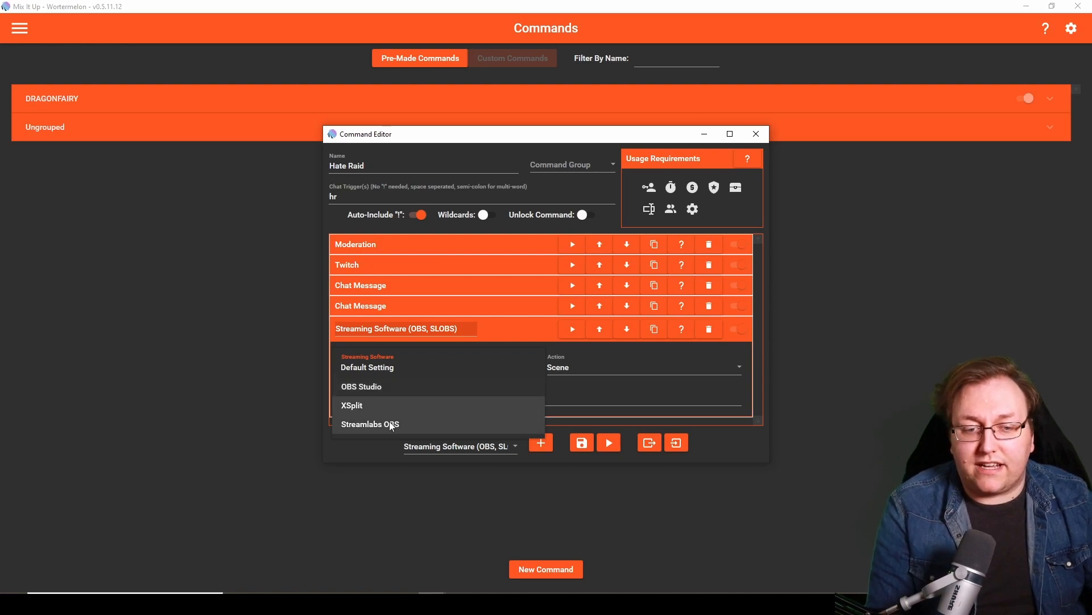
pyautogui.click(388, 391)
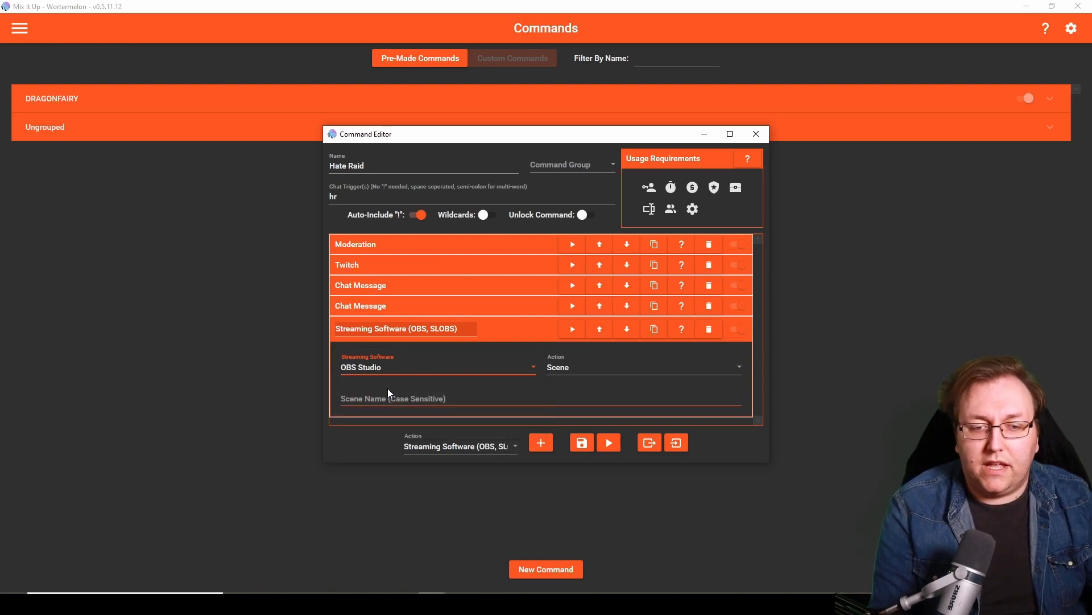
pyautogui.click(576, 368)
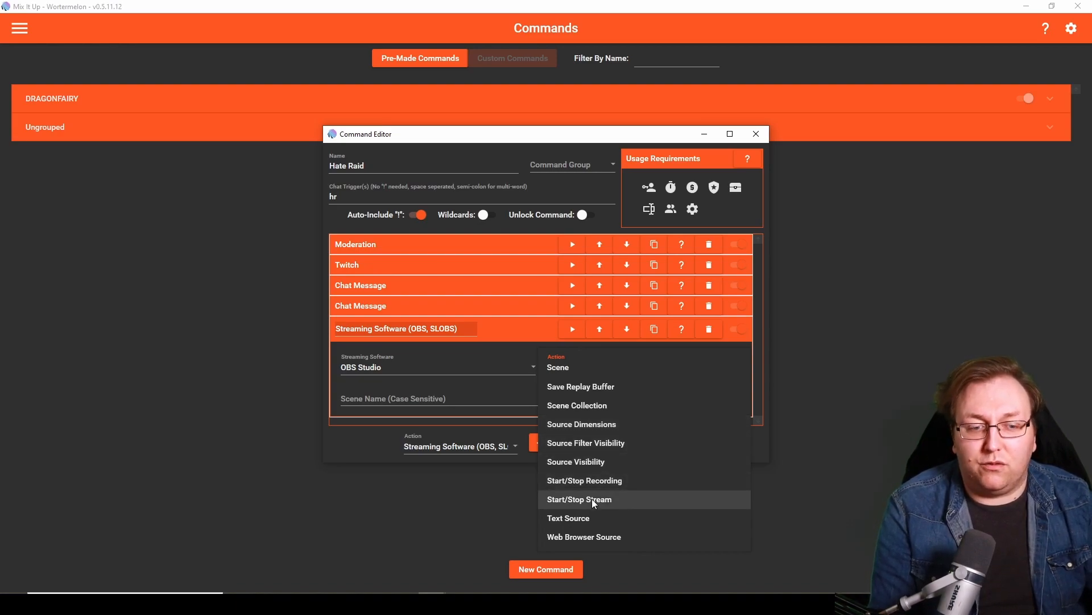
pyautogui.click(608, 463)
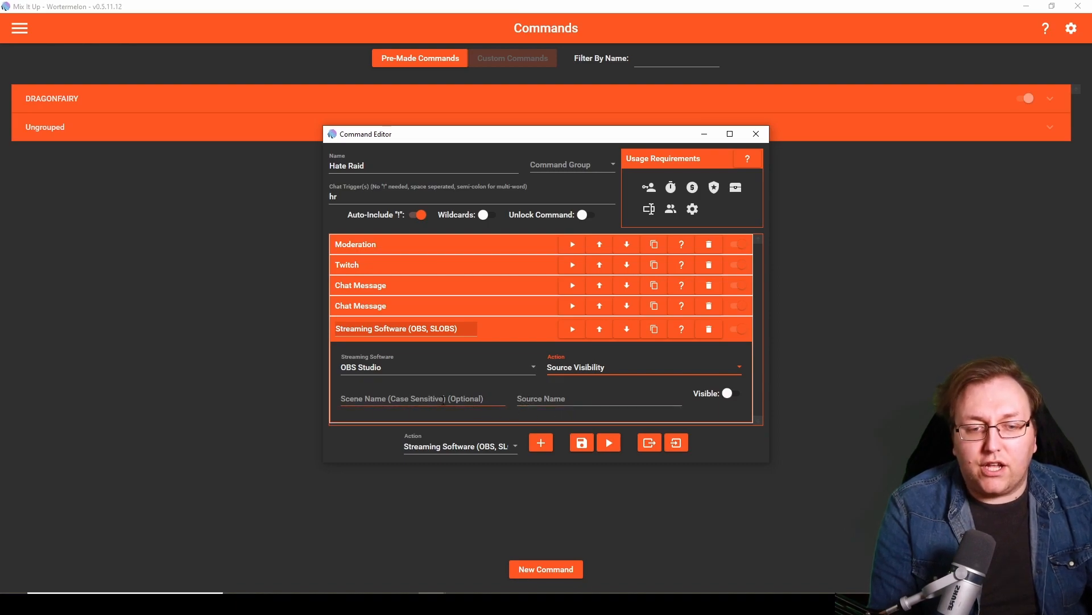
# - Set the scene name of the OBS Studio Source Visibility action to "Stream Starting"
pyautogui.click(378, 400)
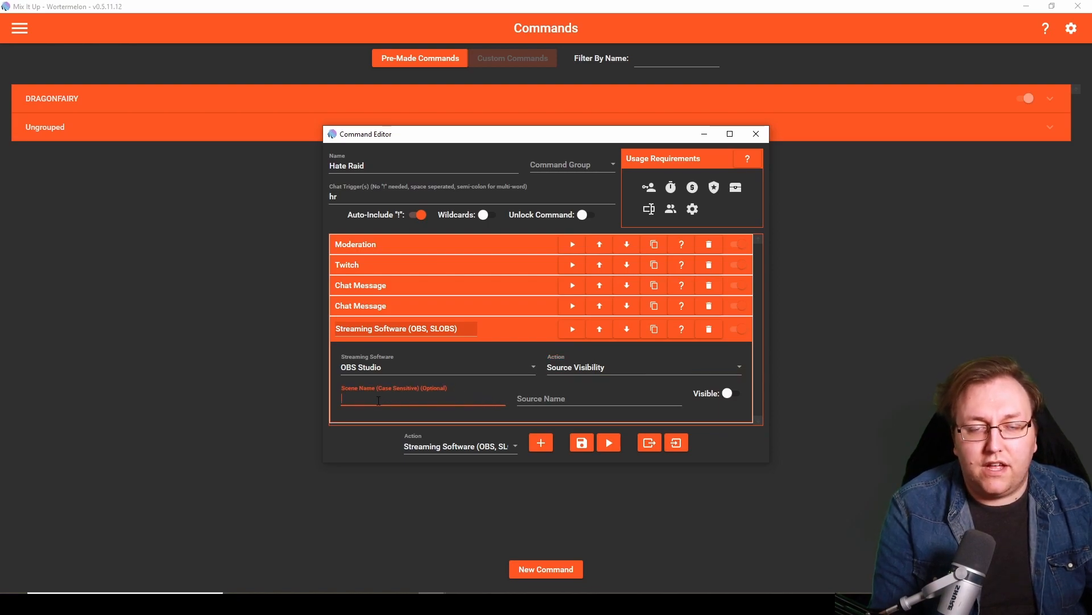
pyautogui.write('Strea')
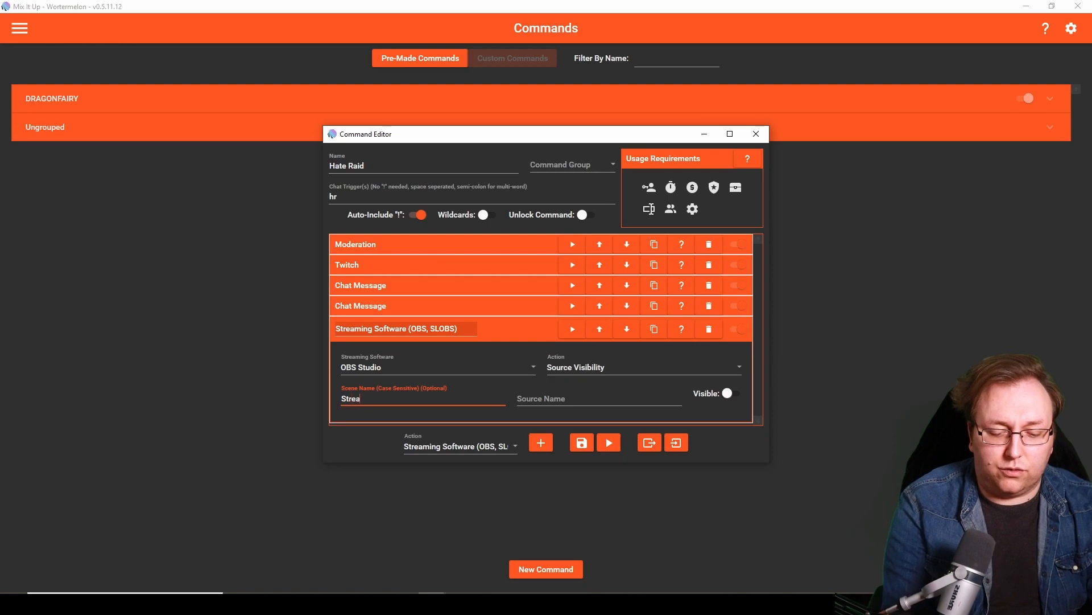
pyautogui.write('m Starting')
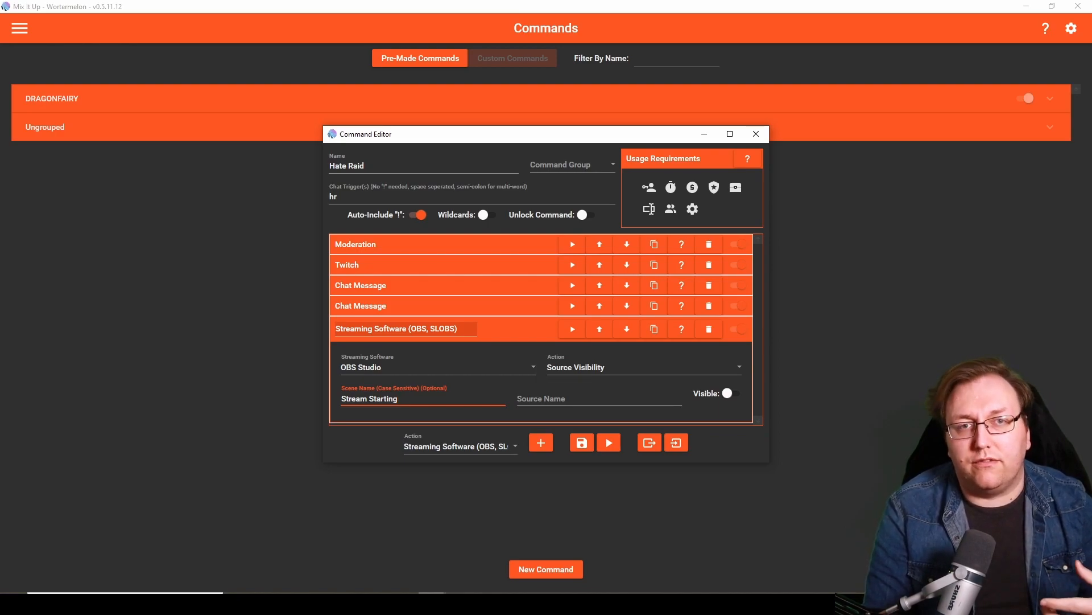
pyautogui.moveTo(401, 398); pyautogui.dragTo(339, 404)
pyautogui.click(394, 403)
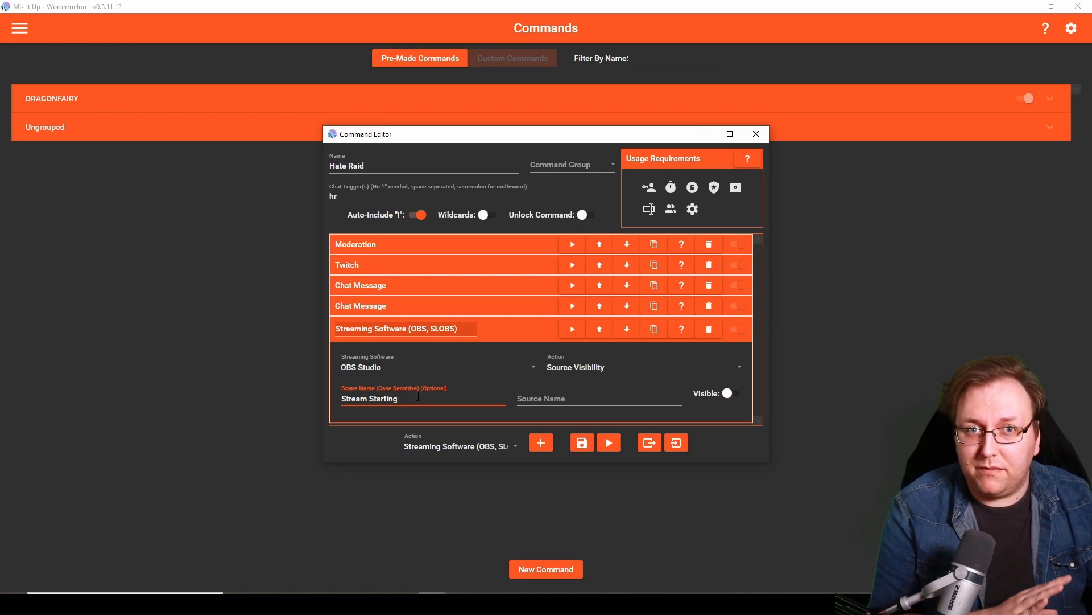
# - Set the Source Visibility action's source name to "StreamElements Alerts" and keep its Visible option off
pyautogui.click(546, 400)
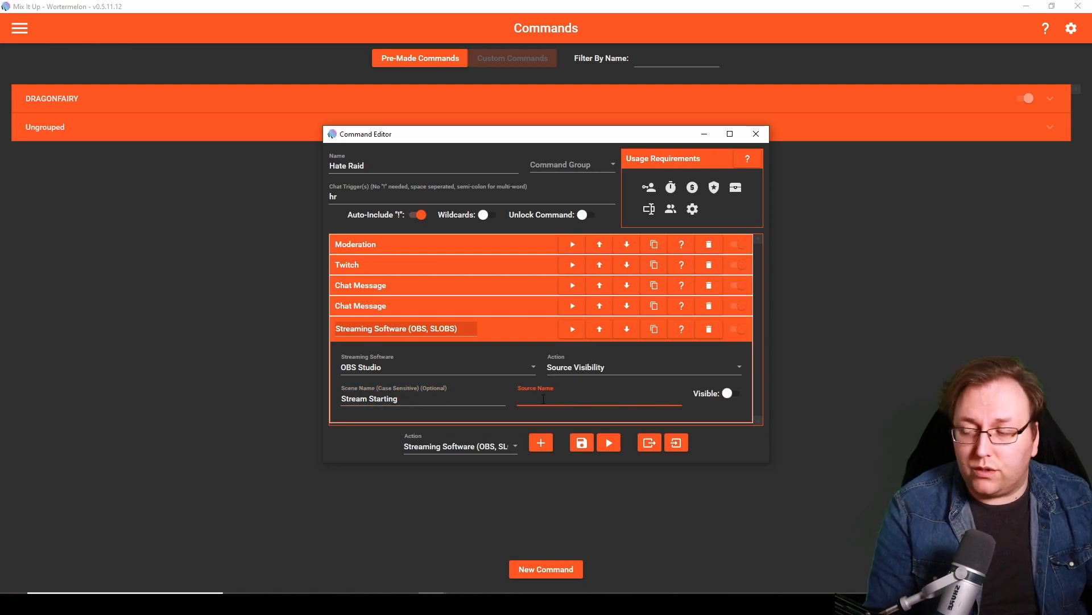
pyautogui.write('St')
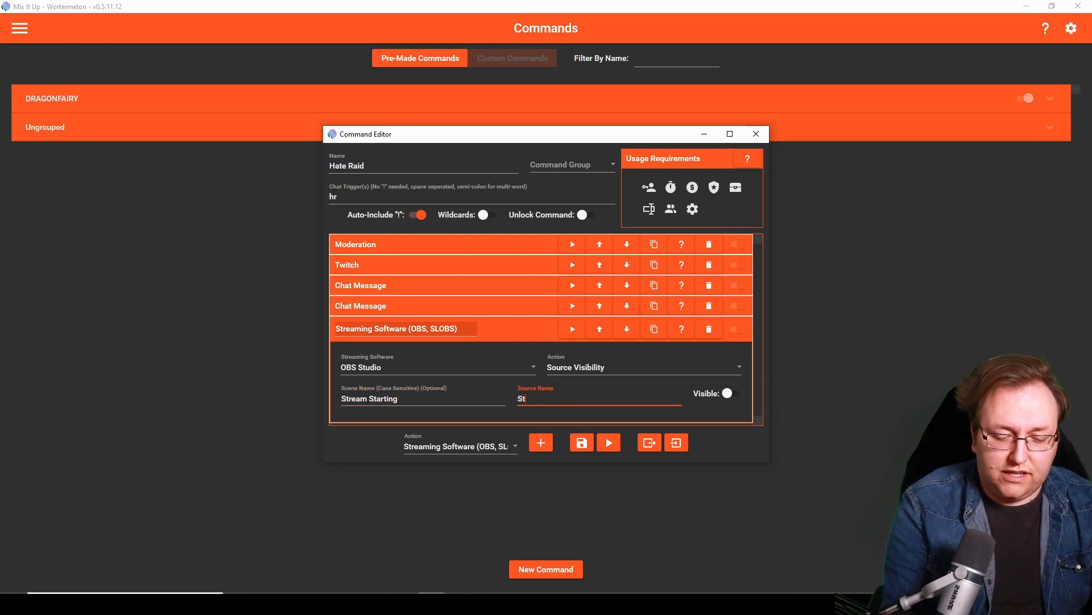
pyautogui.write('reamElement')
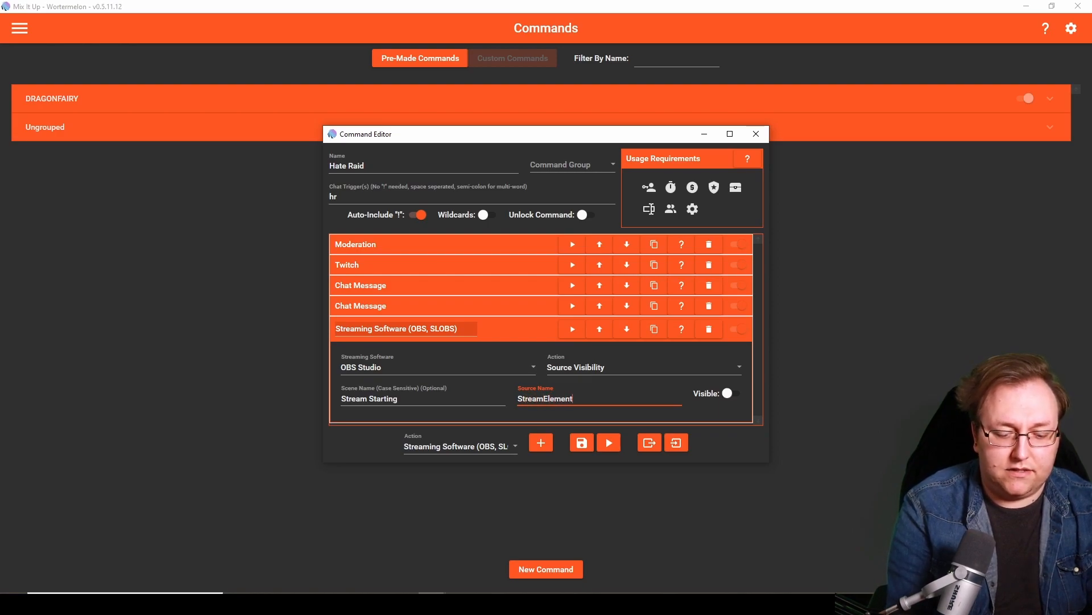
pyautogui.write('s Alerts')
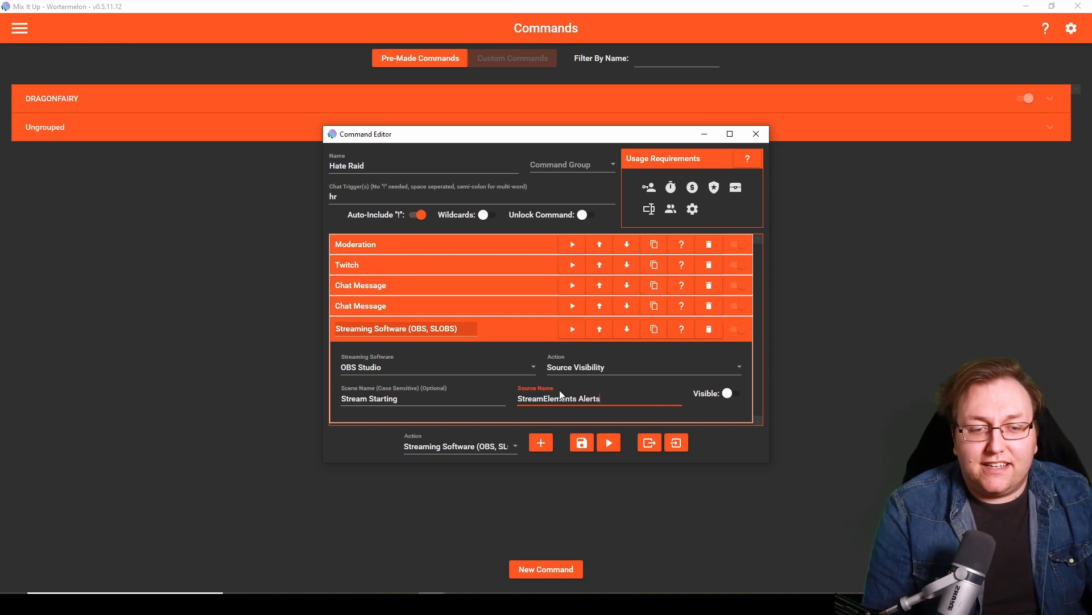
pyautogui.moveTo(619, 401); pyautogui.dragTo(519, 403)
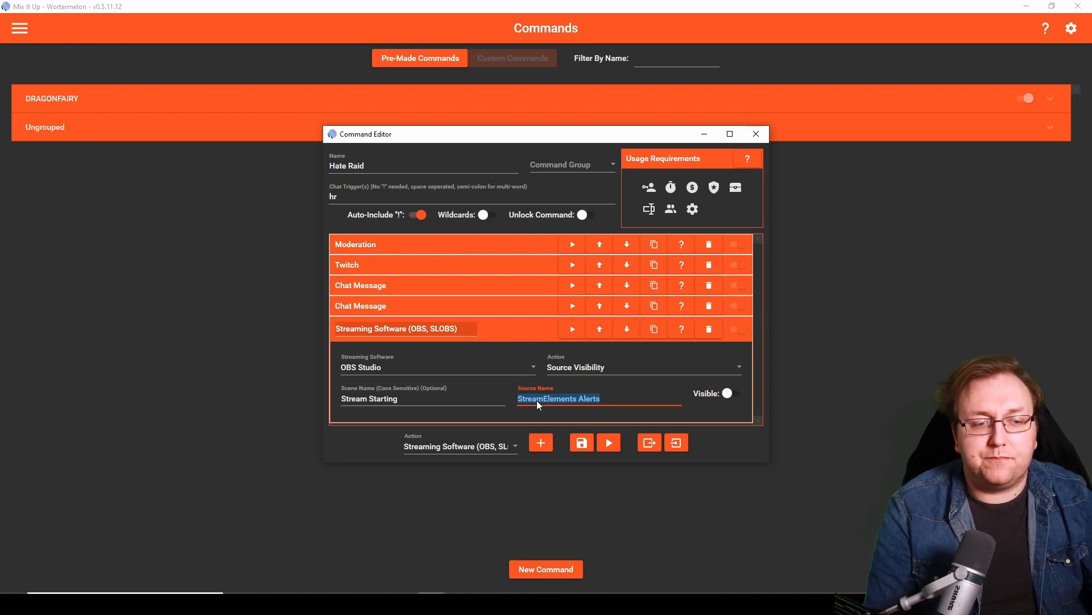
pyautogui.click(614, 398)
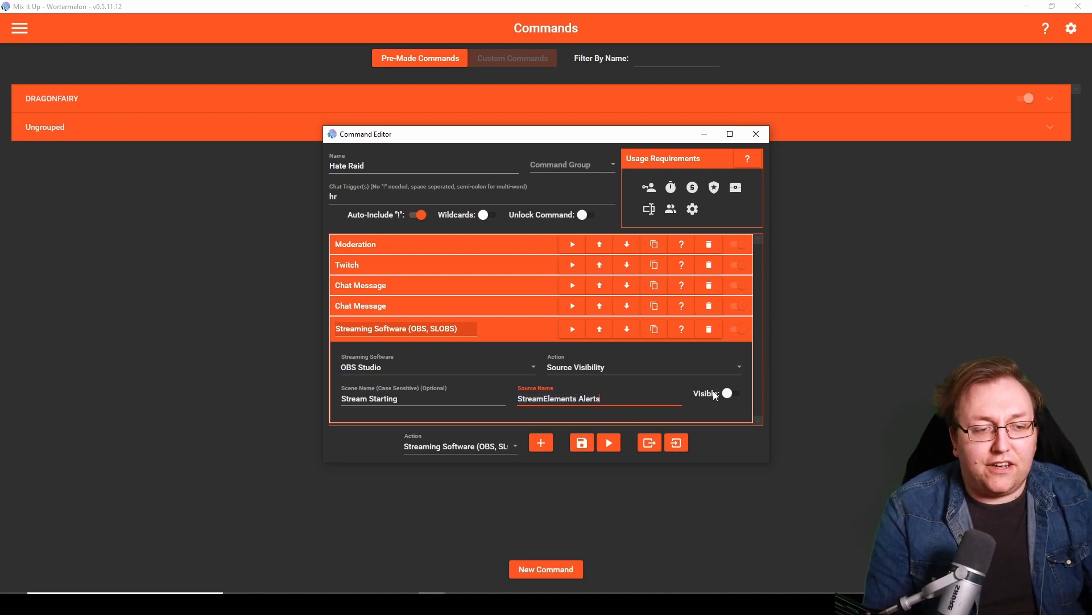
pyautogui.click(732, 393)
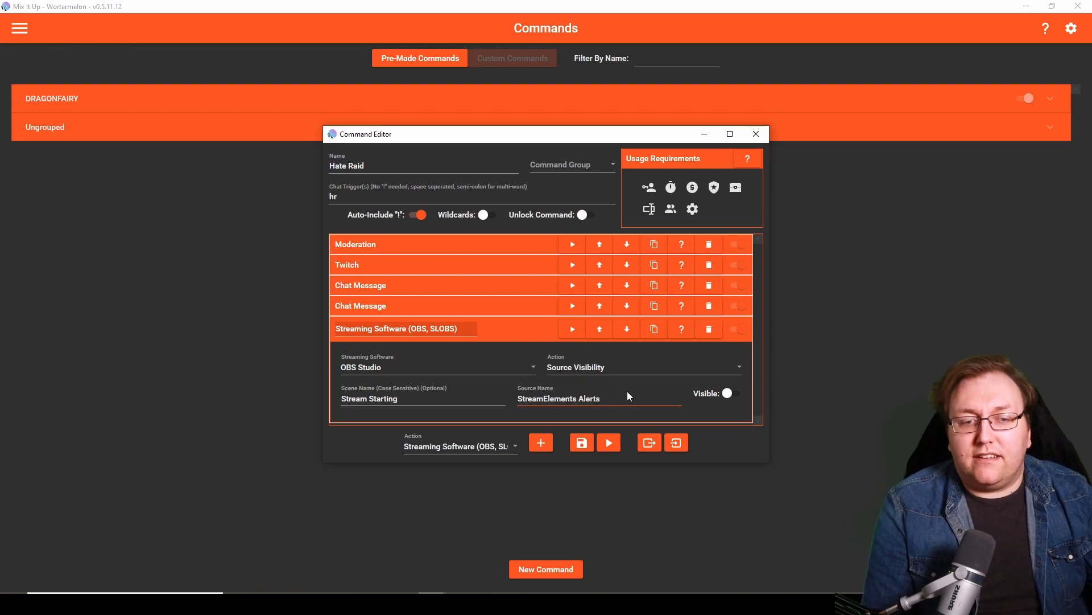
pyautogui.moveTo(414, 398); pyautogui.dragTo(324, 406)
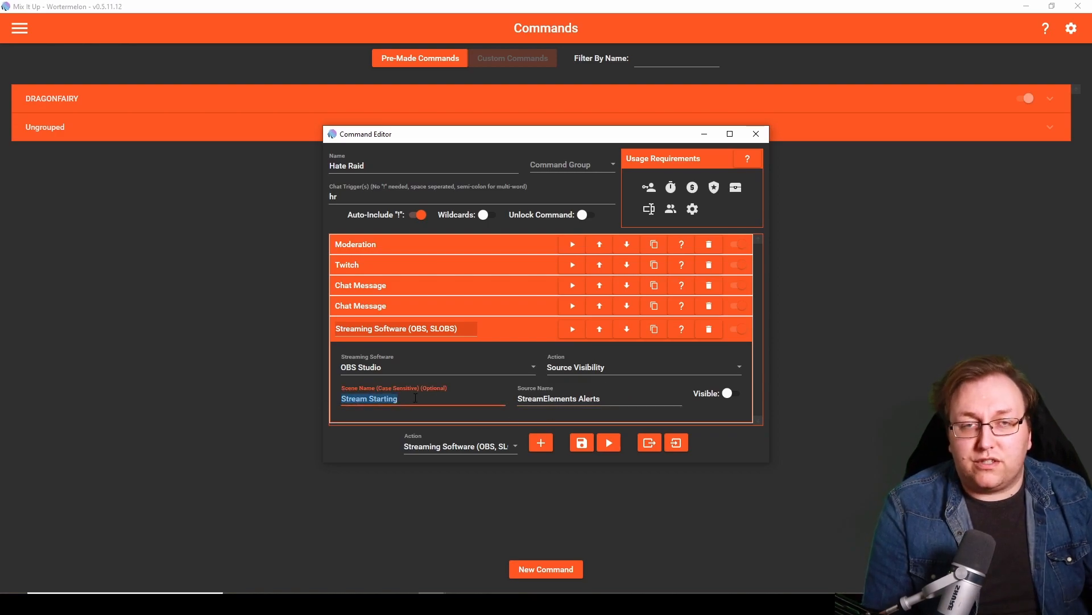
pyautogui.click(444, 401)
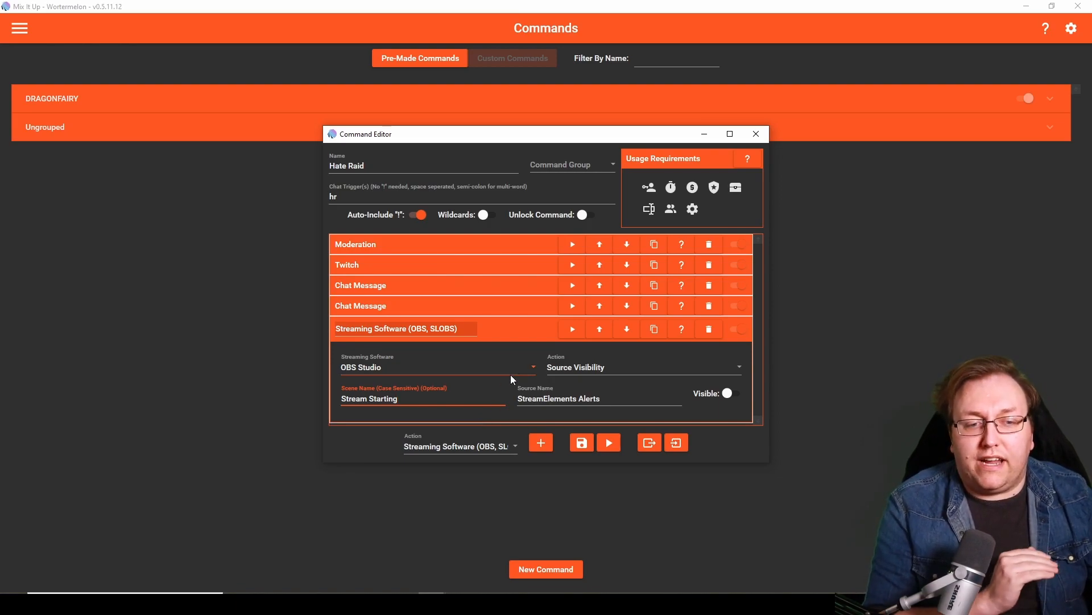
# - Duplicate the Streaming Software action, set the copy's scene name to "Camera", and collapse both actions
pyautogui.click(527, 334)
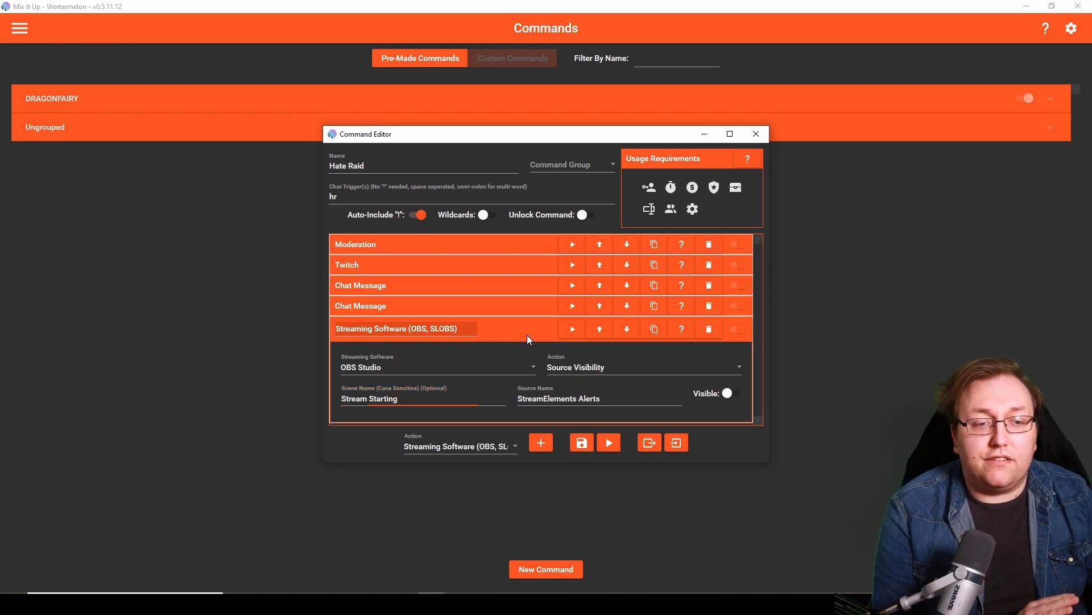
pyautogui.click(655, 327)
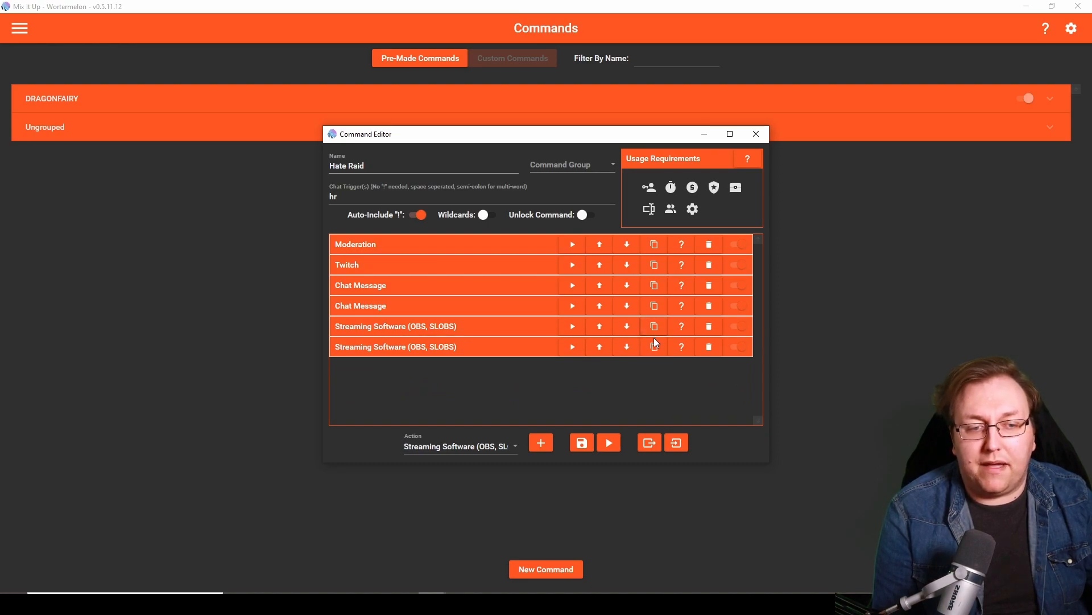
pyautogui.scroll(-4, 523, 327)
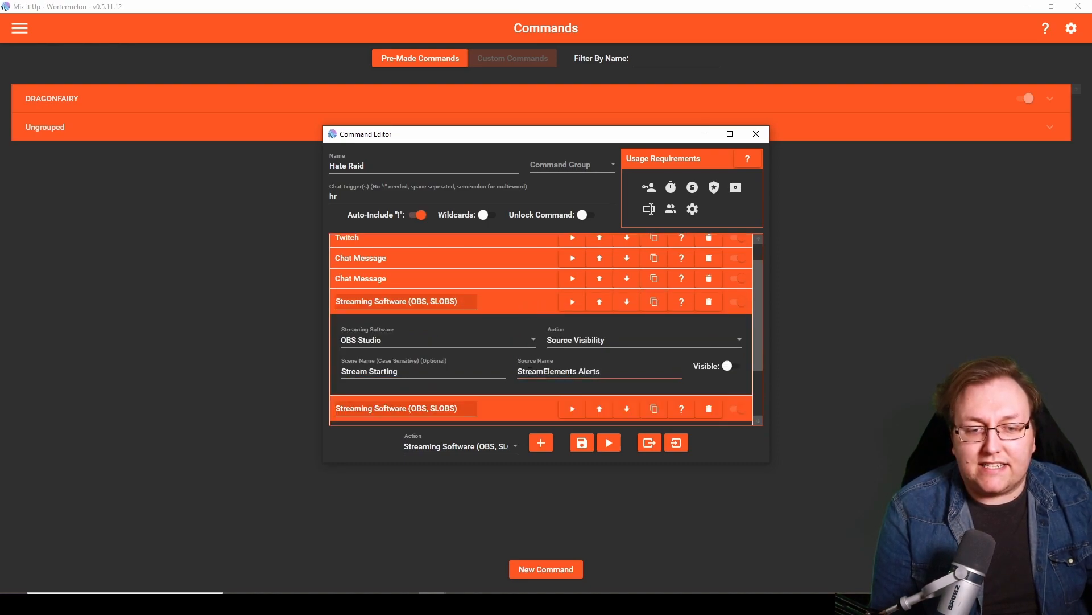
pyautogui.click(507, 256)
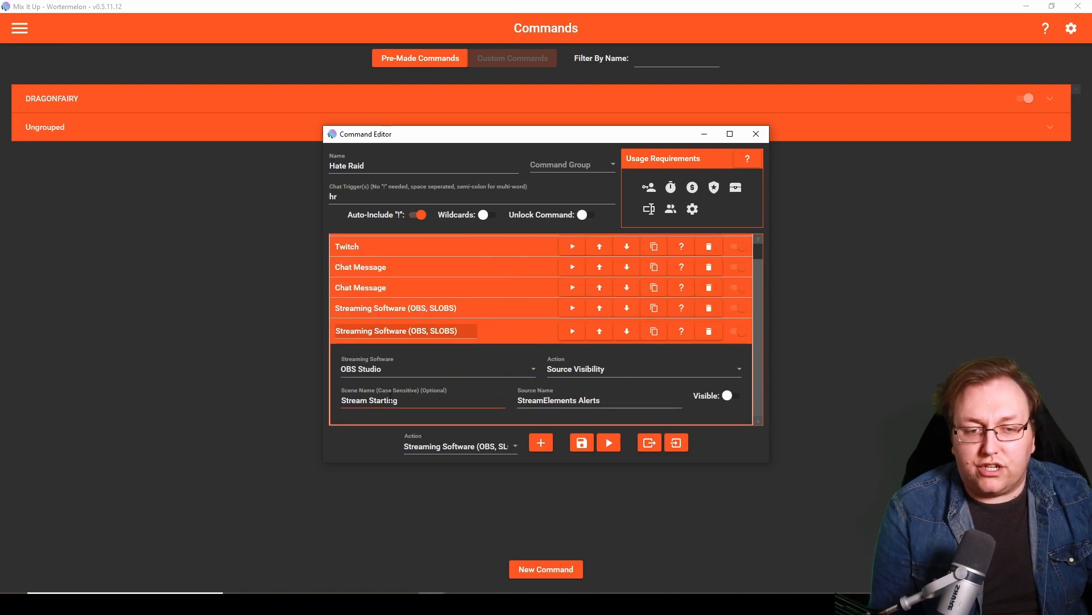
pyautogui.moveTo(404, 402); pyautogui.dragTo(334, 400)
pyautogui.write('Camera')
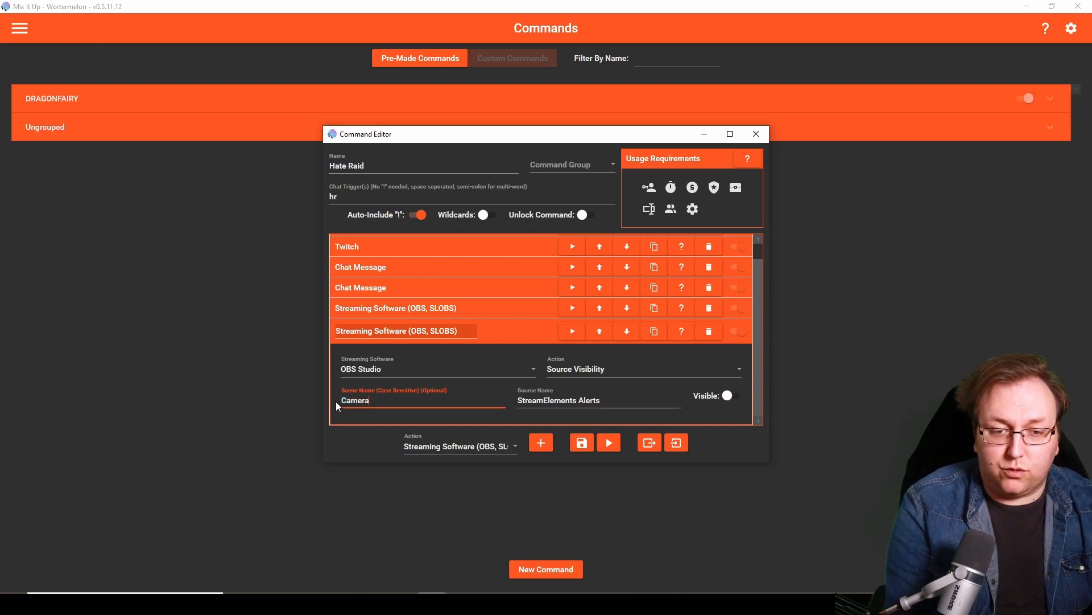
pyautogui.click(501, 429)
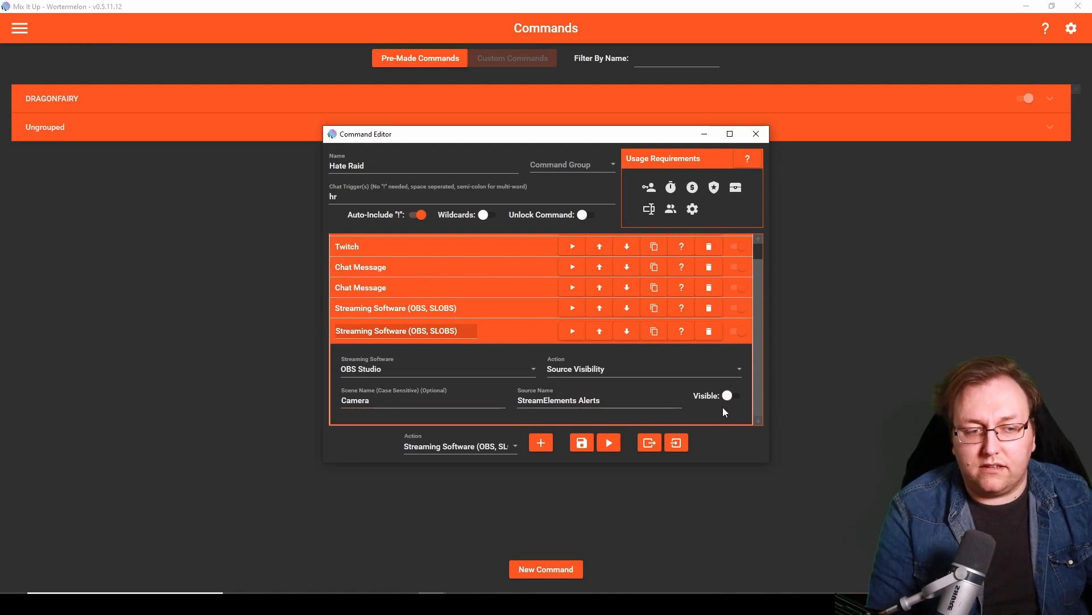
pyautogui.click(510, 331)
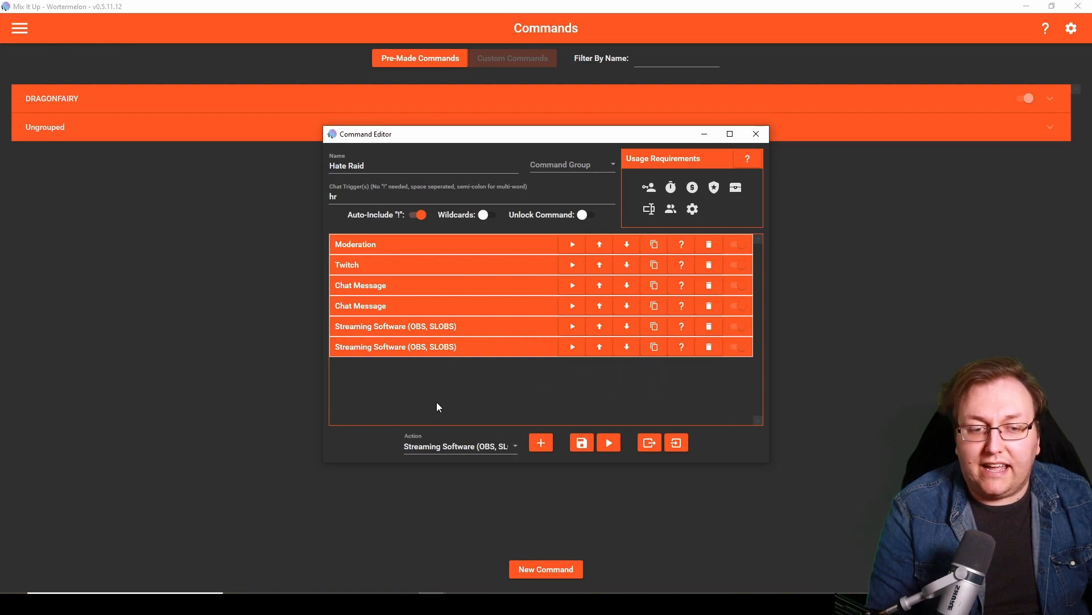